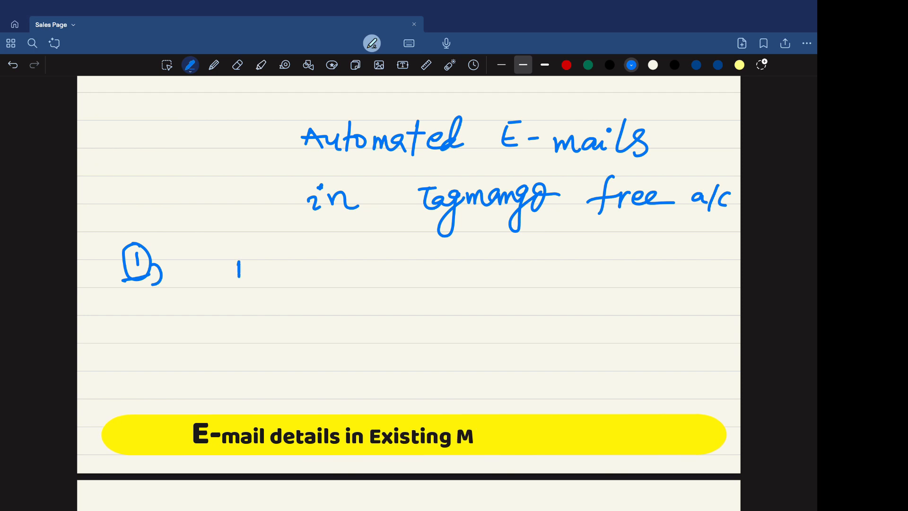
# Step: Handwrite 'mango → customers details' as point 1 on the note page
pyautogui.moveTo(449, 270)
pyautogui.mouseDown()
pyautogui.moveTo(451, 286)
pyautogui.moveTo(557, 269)
pyautogui.mouseUp()
pyautogui.moveTo(633, 244); pyautogui.dragTo(626, 271)
pyautogui.moveTo(625, 259); pyautogui.dragTo(647, 272)
pyautogui.moveTo(662, 250); pyautogui.dragTo(656, 275)
pyautogui.moveTo(657, 263); pyautogui.dragTo(702, 292)
pyautogui.click(688, 256)
# Step: Write '└ free / paid' below it and draw an underline with a downward arrow under 'mango'
pyautogui.moveTo(335, 311); pyautogui.dragTo(352, 329)
pyautogui.moveTo(356, 321); pyautogui.dragTo(352, 346)
pyautogui.moveTo(411, 329); pyautogui.dragTo(402, 356)
pyautogui.moveTo(392, 345)
pyautogui.mouseDown()
pyautogui.moveTo(440, 340)
pyautogui.moveTo(489, 365)
pyautogui.moveTo(541, 353)
pyautogui.moveTo(577, 359)
pyautogui.mouseUp()
pyautogui.moveTo(592, 331); pyautogui.dragTo(605, 360)
pyautogui.moveTo(223, 311)
pyautogui.mouseDown()
pyautogui.moveTo(320, 306)
pyautogui.moveTo(267, 365)
pyautogui.moveTo(299, 361)
pyautogui.mouseUp()
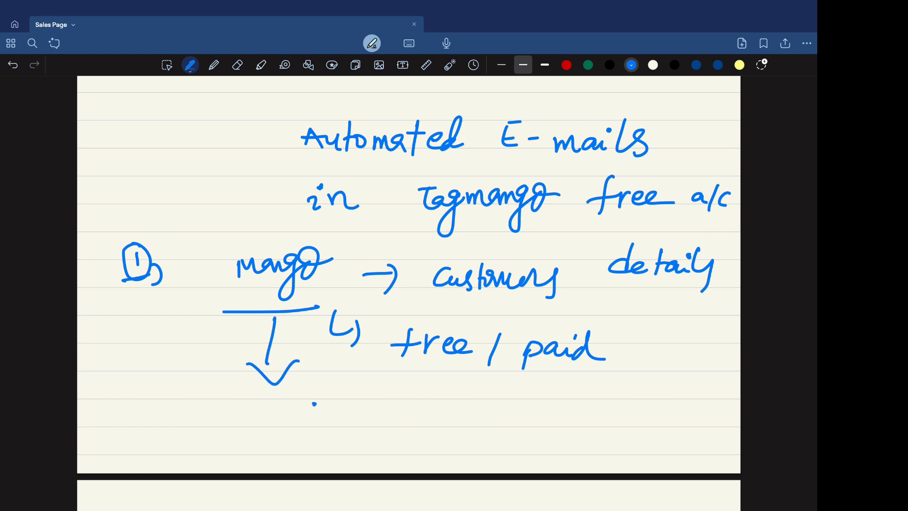
# Step: Add more handwritten strokes below the downward arrow
pyautogui.moveTo(313, 402)
pyautogui.mouseDown()
pyautogui.moveTo(315, 423)
pyautogui.moveTo(332, 405)
pyautogui.moveTo(379, 392)
pyautogui.moveTo(393, 419)
pyautogui.mouseUp()
pyautogui.moveTo(414, 407); pyautogui.dragTo(441, 422)
pyautogui.moveTo(449, 404); pyautogui.dragTo(448, 406)
pyautogui.scroll(-2, 409, 283)
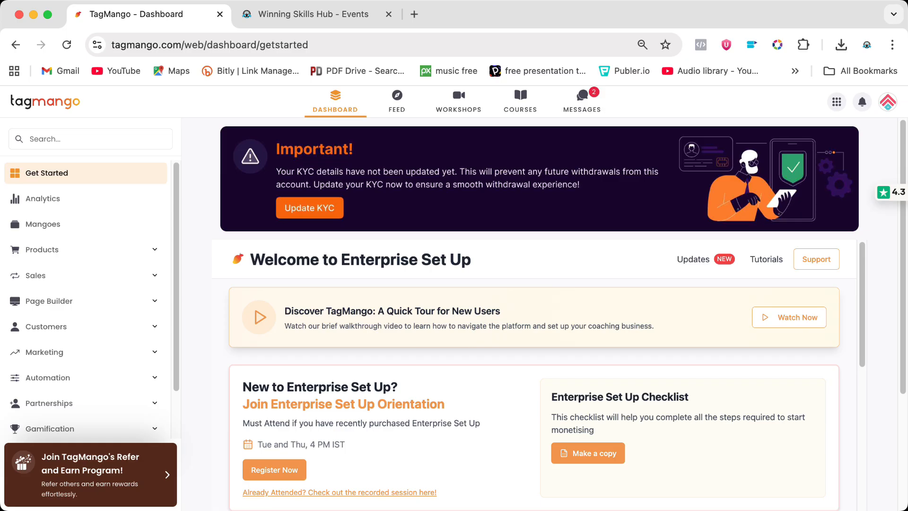
# Step: Open the Mangoes list and expand the Marketing section, comparing with the other dashboard tab
pyautogui.click(43, 224)
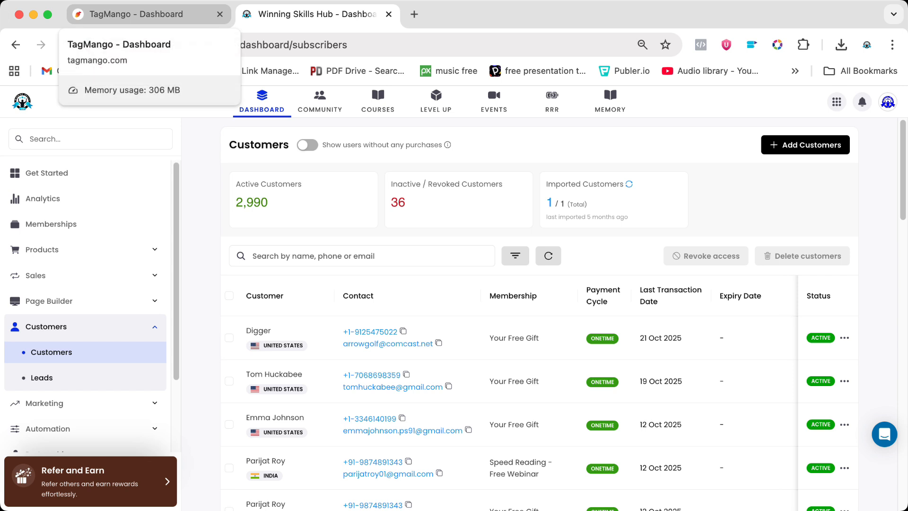
pyautogui.click(142, 14)
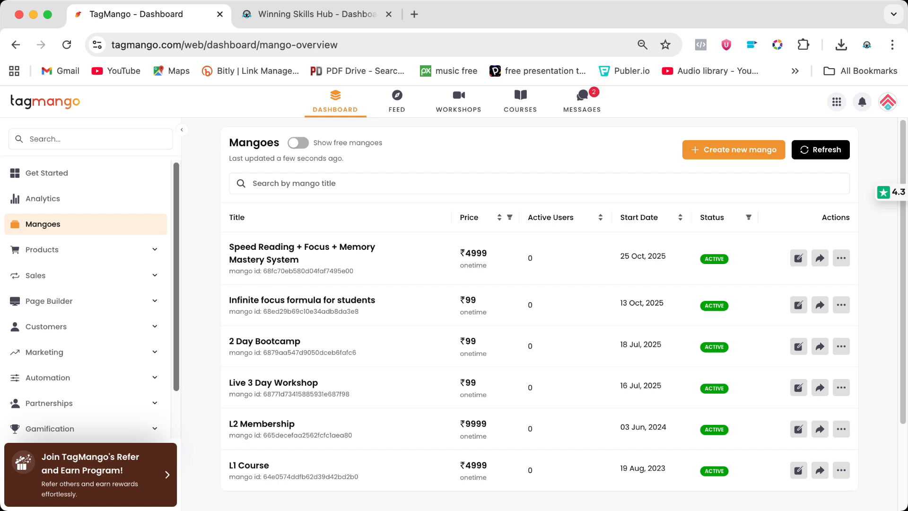
pyautogui.scroll(-2, 90, 298)
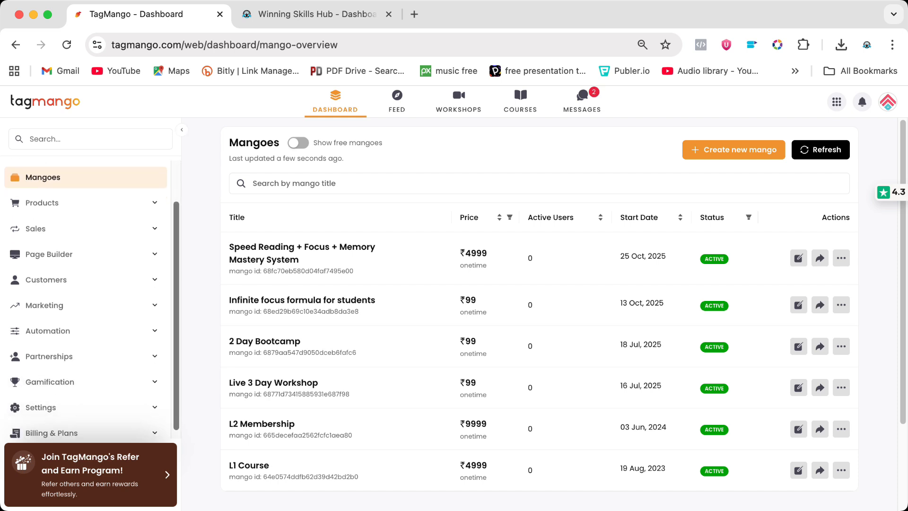
pyautogui.click(45, 306)
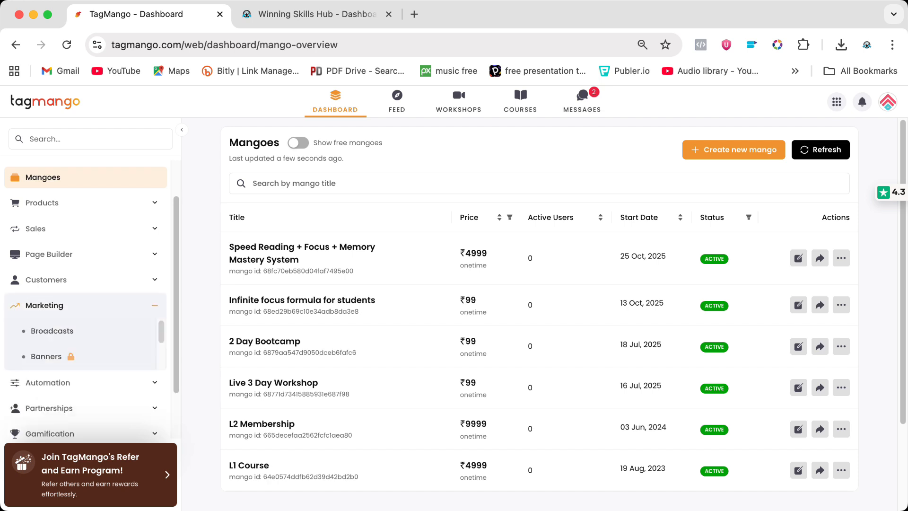
pyautogui.hotkey('ctrl', 'Tab')
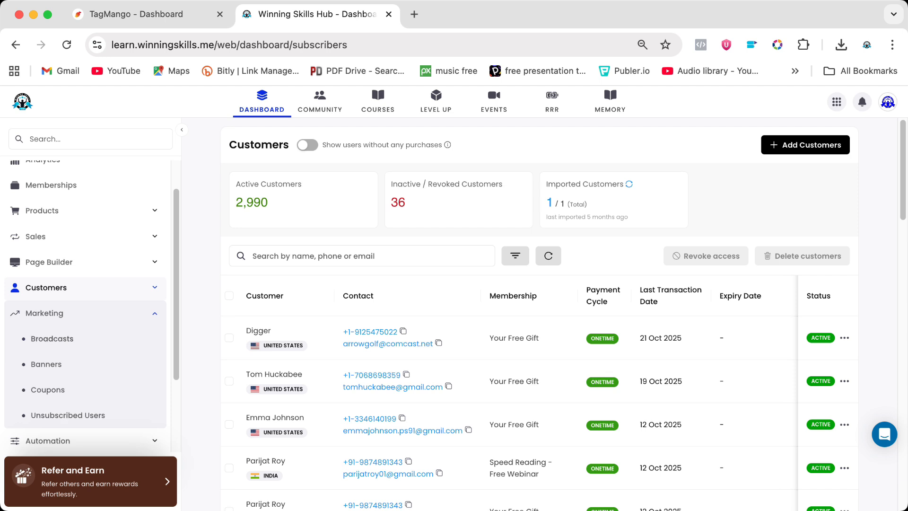
pyautogui.hotkey('ctrl', 'shift', 'Tab')
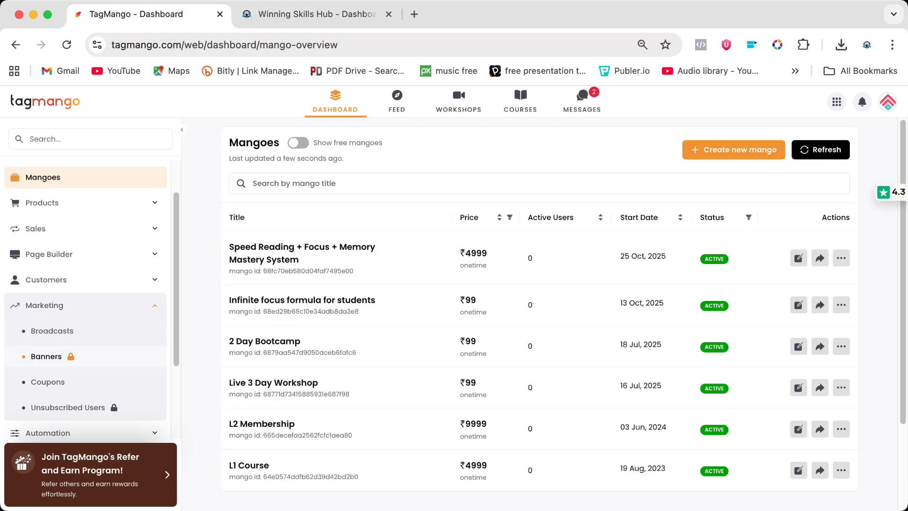
# Step: Open Marketing Broadcasts and start creating a new Email Broadcast
pyautogui.click(52, 331)
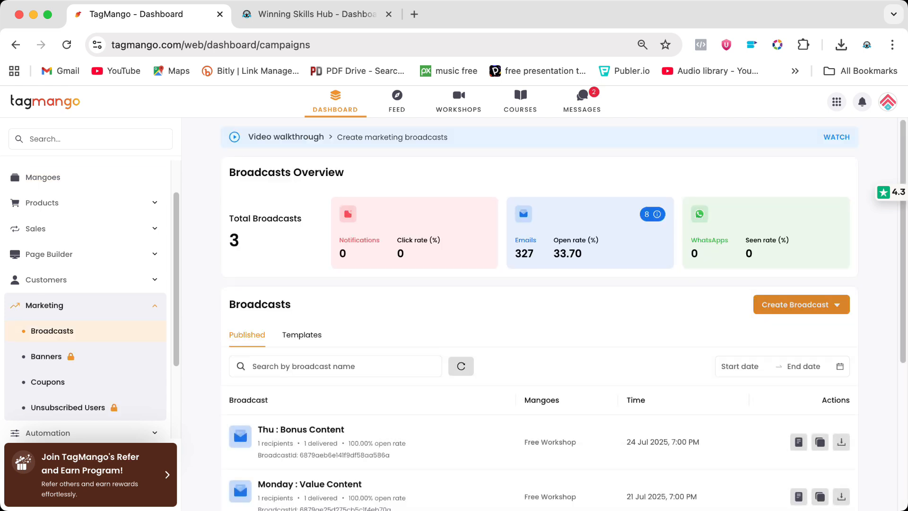
pyautogui.click(800, 304)
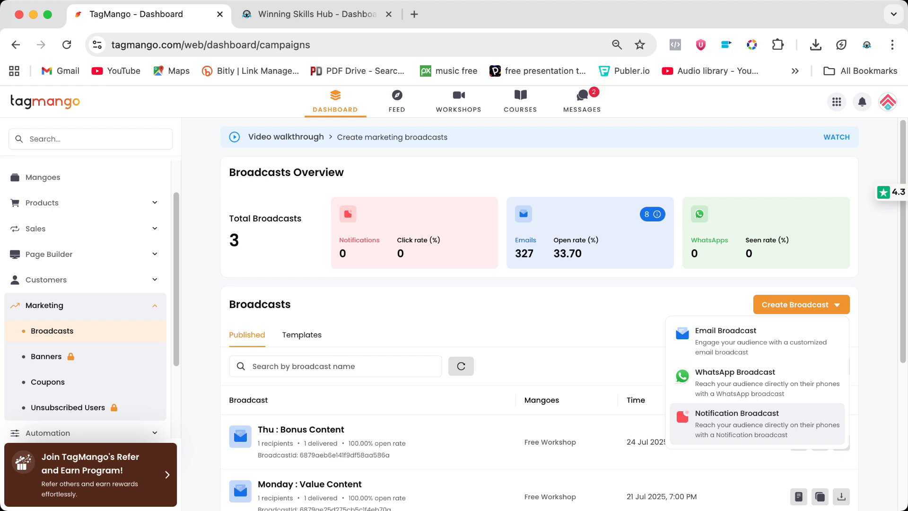
pyautogui.click(317, 14)
pyautogui.click(52, 338)
pyautogui.click(802, 304)
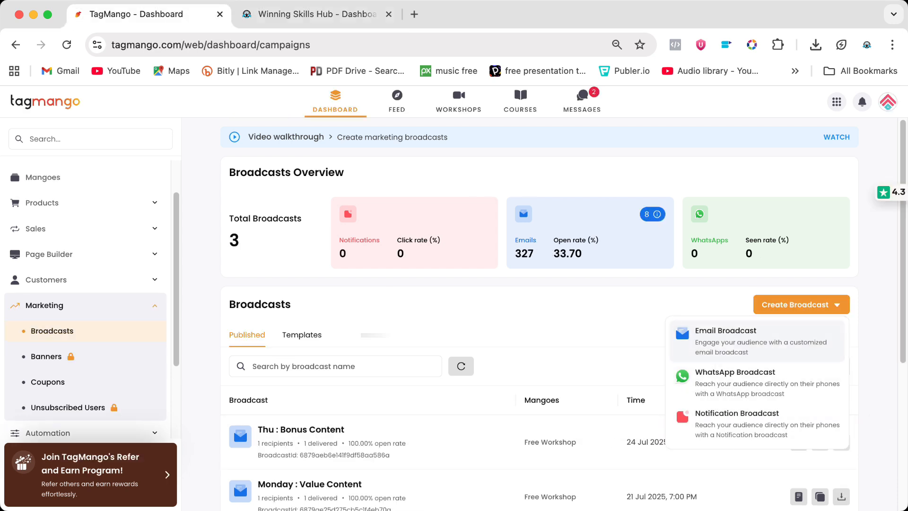
pyautogui.click(757, 341)
# Step: Enter 'Title of the email' as the broadcast title
pyautogui.click(440, 280)
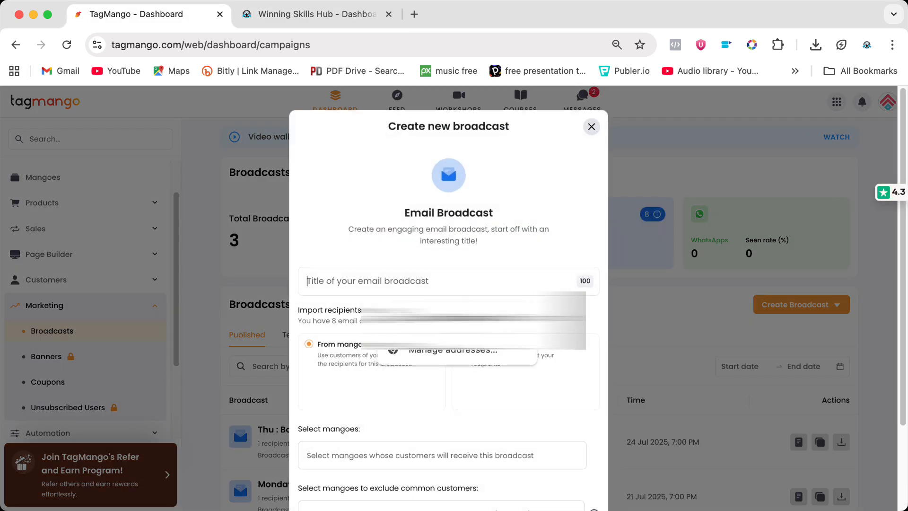
pyautogui.write('Title of the email')
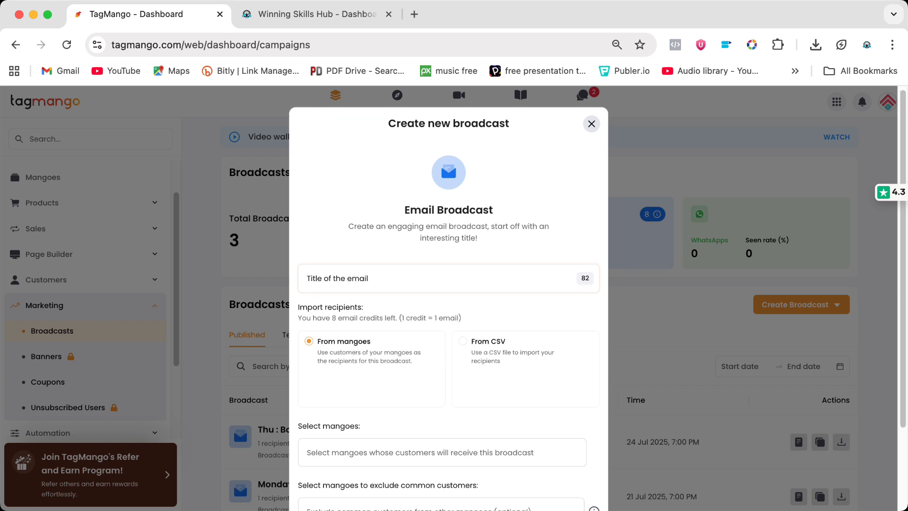
pyautogui.scroll(-3, 449, 298)
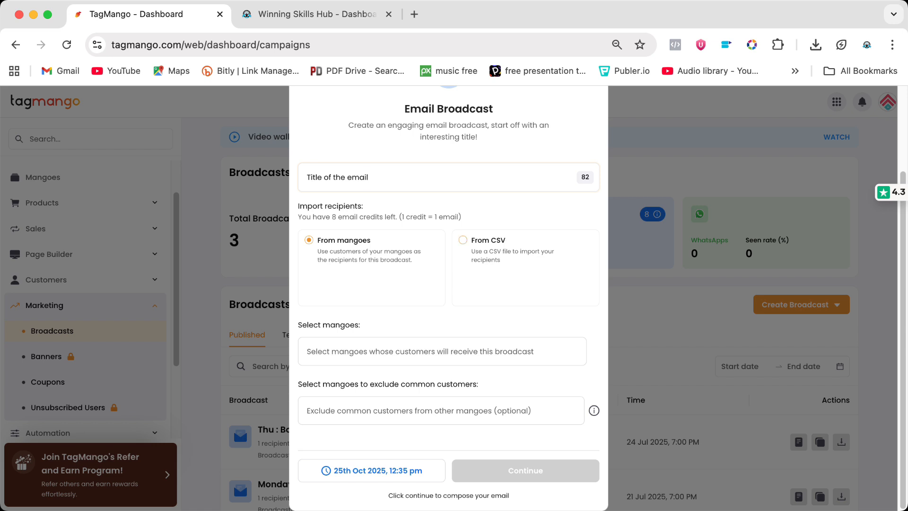
# Step: Keep recipients from mangoes and select Speed Reading + Focus + Memory Mastery System and Infinite focus formula for students
pyautogui.click(463, 240)
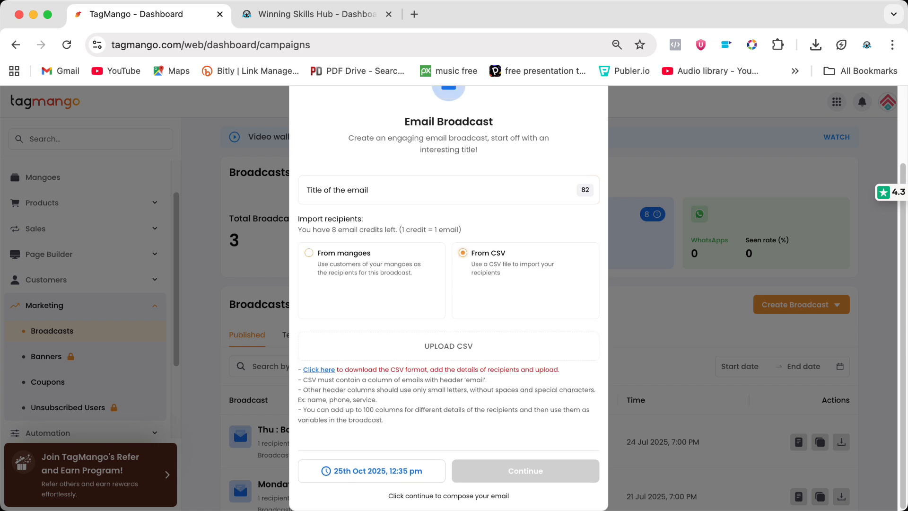
pyautogui.click(309, 252)
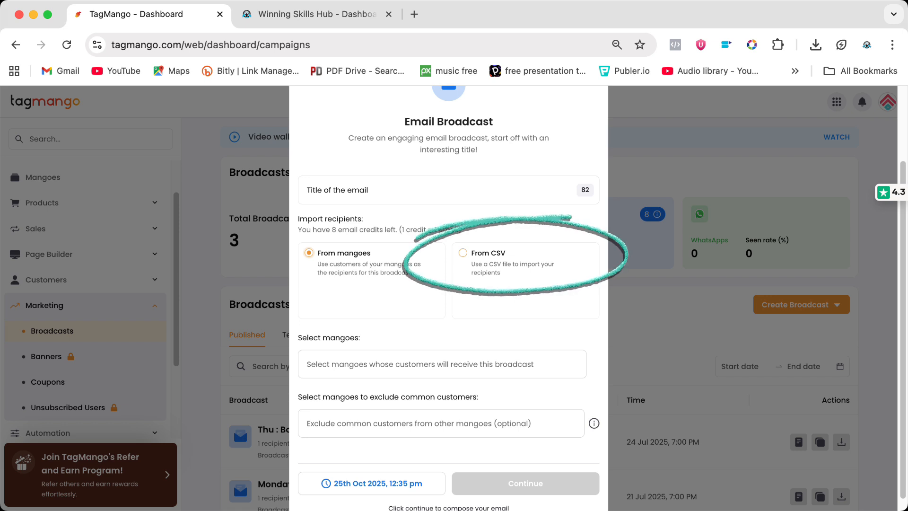
pyautogui.scroll(-1, 448, 298)
pyautogui.click(442, 352)
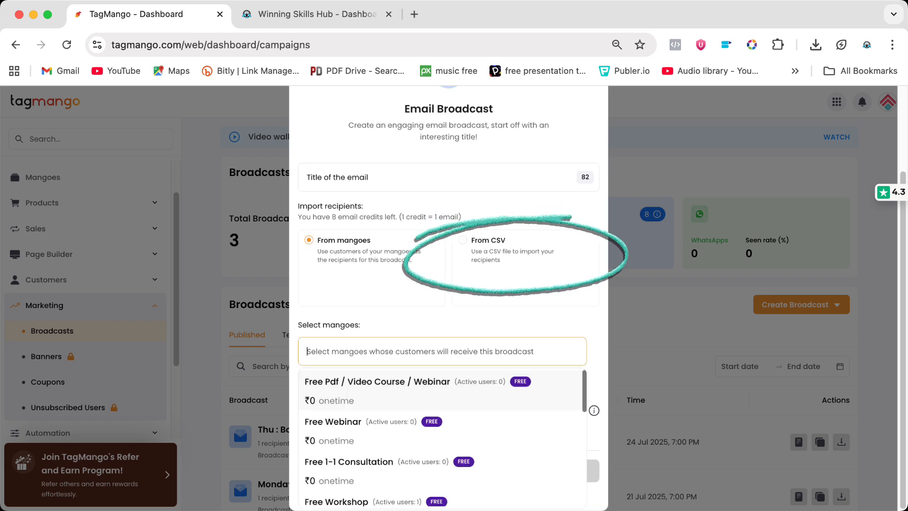
pyautogui.scroll(-3, 442, 439)
pyautogui.scroll(-1, 443, 439)
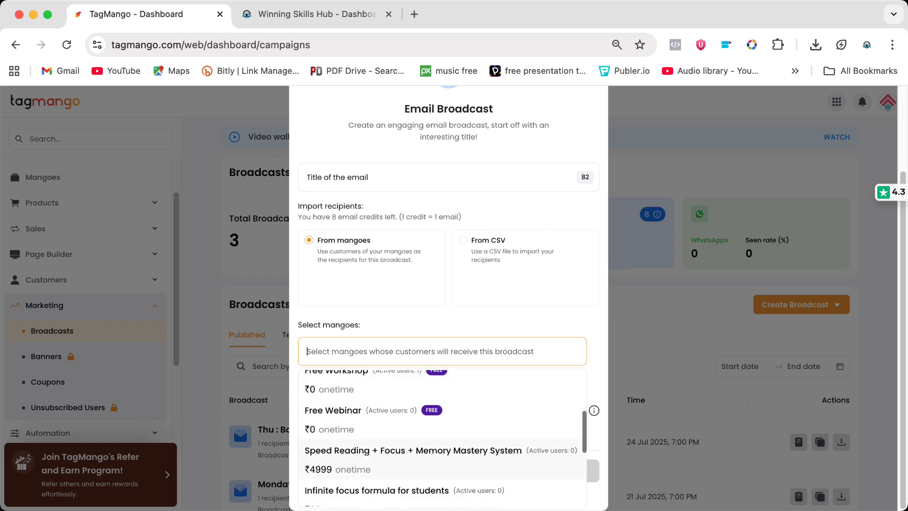
pyautogui.click(409, 459)
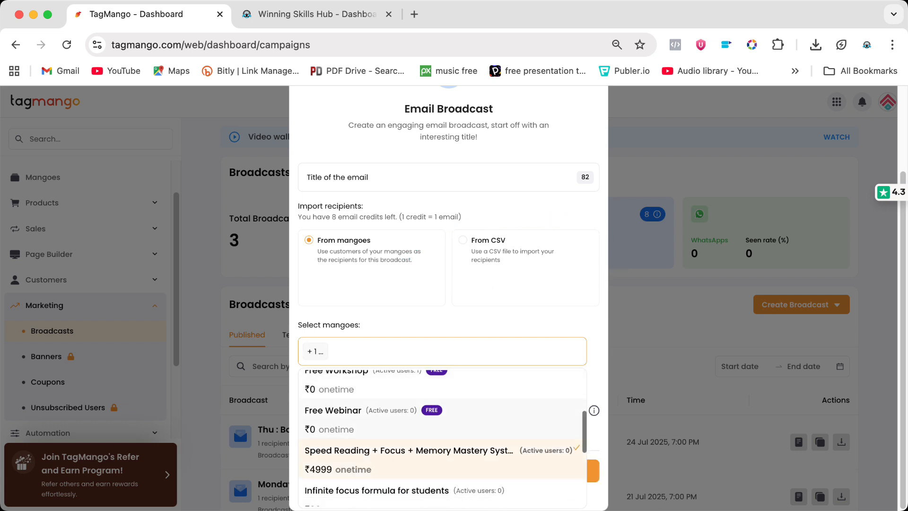
pyautogui.click(405, 492)
pyautogui.click(492, 323)
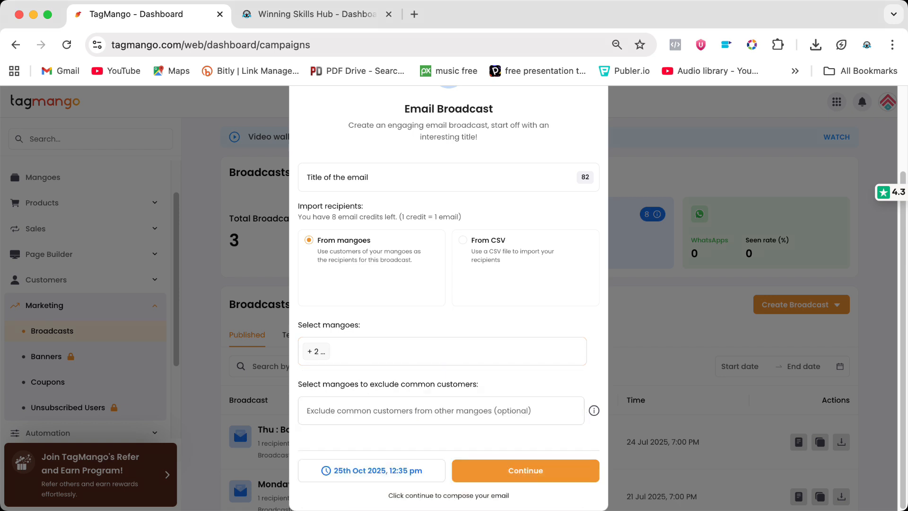
# Step: Exclude Free Workshop customers from the broadcast
pyautogui.click(440, 411)
pyautogui.click(336, 386)
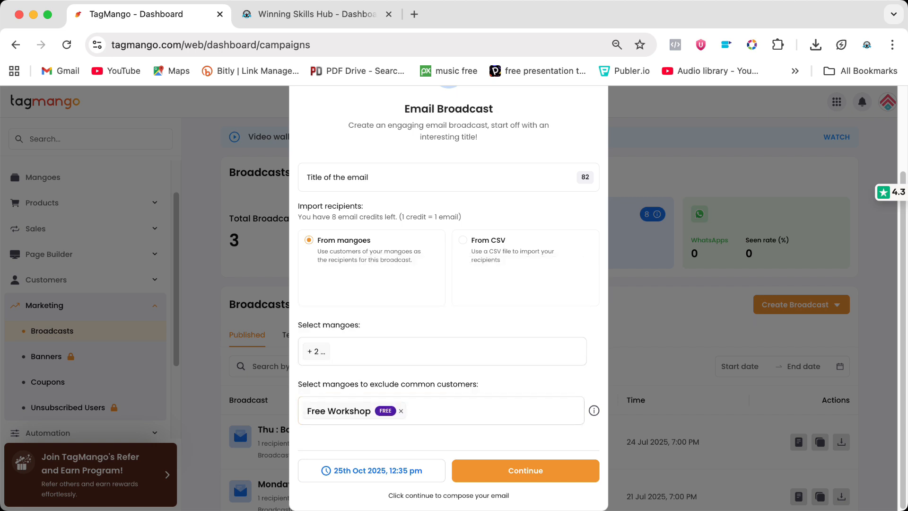
# Step: Schedule the broadcast for 31st Oct 2025 at 4:40 pm and try to continue
pyautogui.click(389, 471)
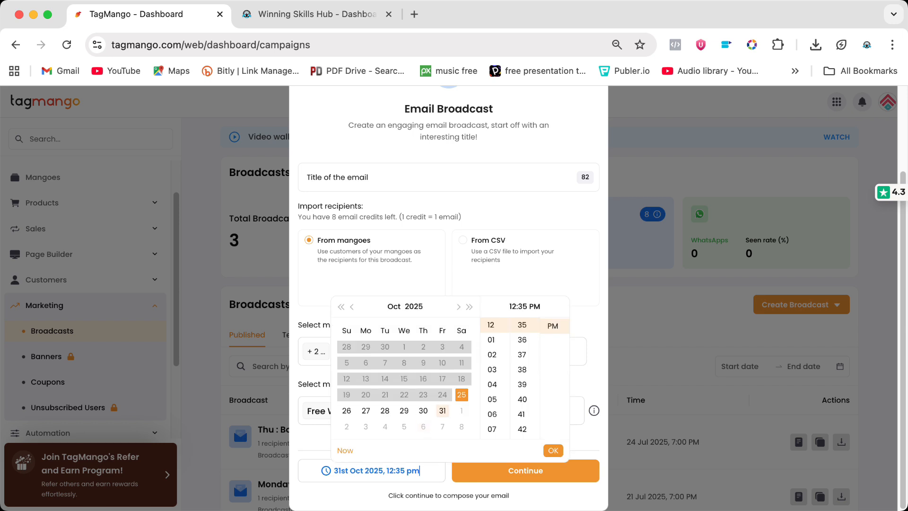
pyautogui.click(443, 410)
pyautogui.click(492, 381)
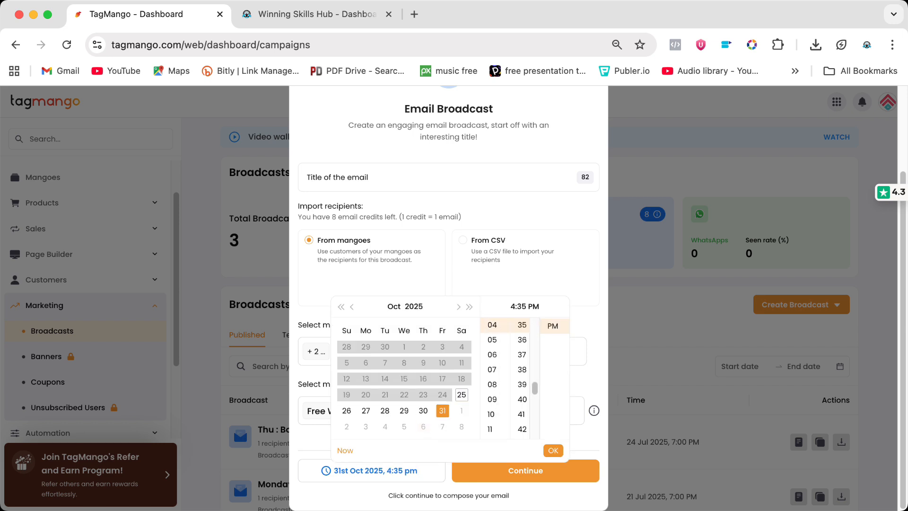
pyautogui.click(522, 399)
pyautogui.click(553, 450)
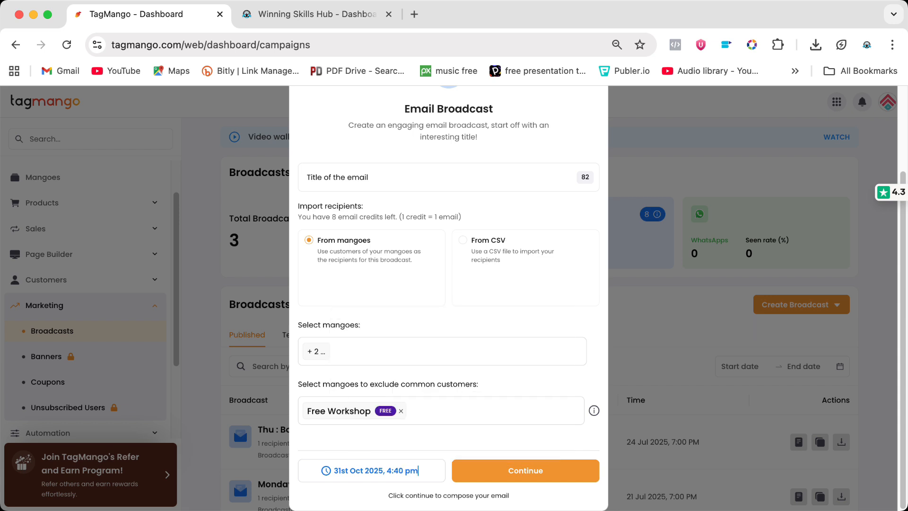
pyautogui.click(525, 470)
# Step: Remove the Free Workshop exclusion and add Free Workshop to the selected mangoes, opening the email builder
pyautogui.click(401, 411)
pyautogui.click(417, 352)
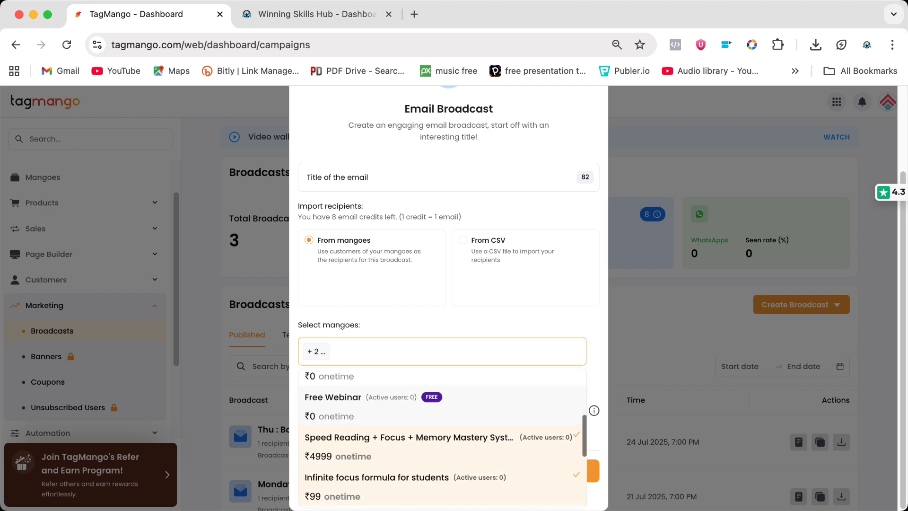
pyautogui.scroll(3, 442, 435)
pyautogui.scroll(-5, 442, 435)
pyautogui.scroll(4, 442, 435)
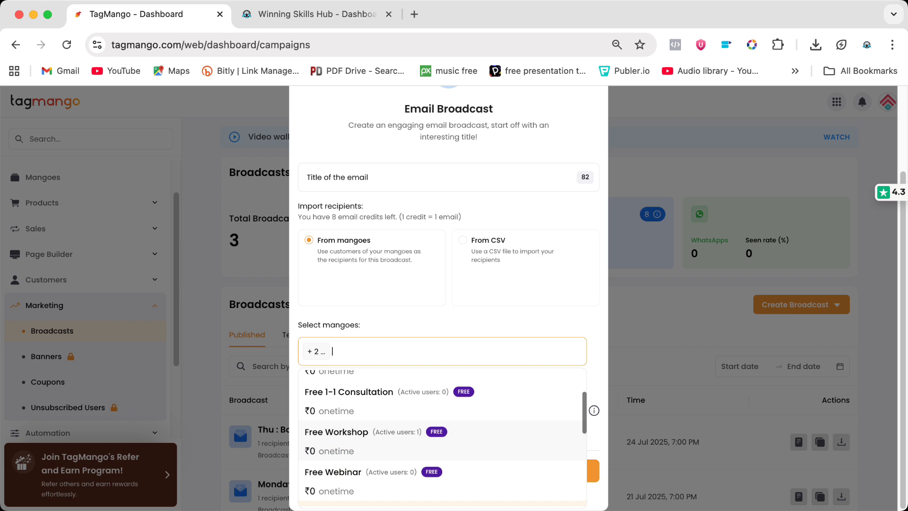
pyautogui.click(442, 439)
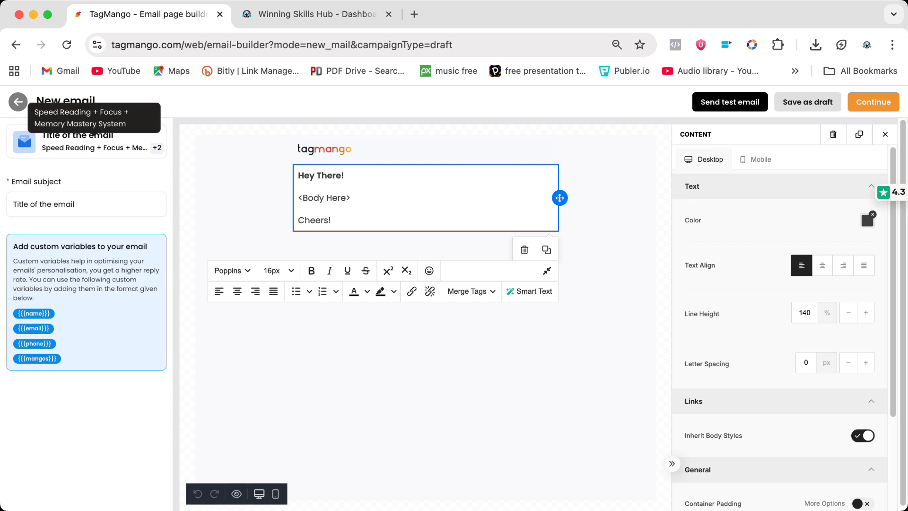
# Step: Inspect the email subject field and the body text block
pyautogui.moveTo(77, 205); pyautogui.dragTo(12, 205)
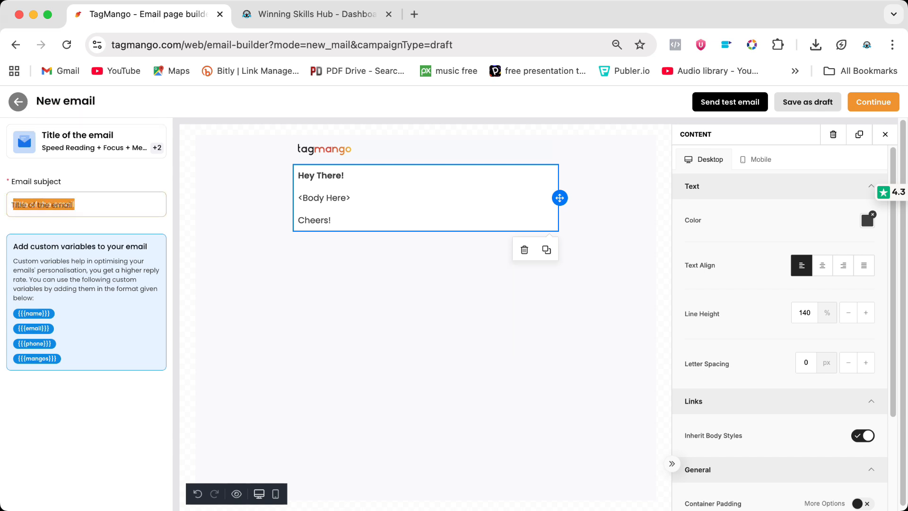
pyautogui.doubleClick(64, 205)
pyautogui.click(90, 205)
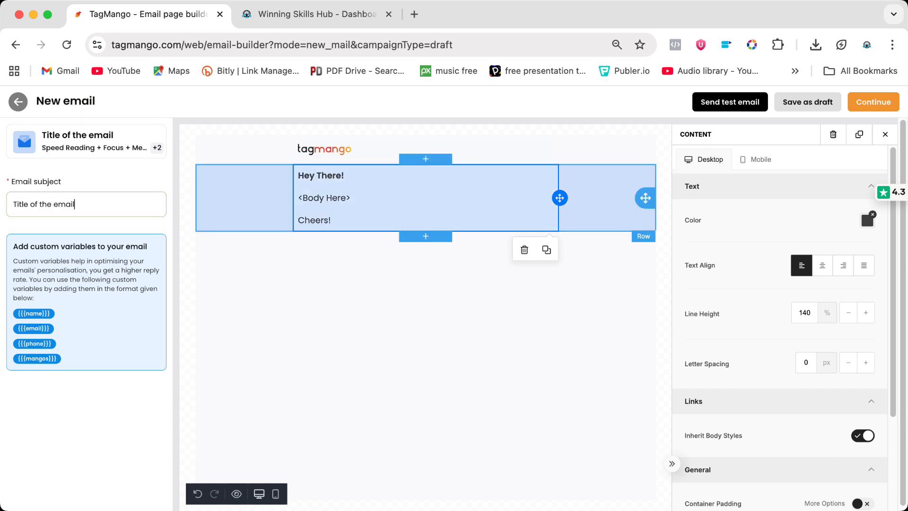
pyautogui.click(302, 187)
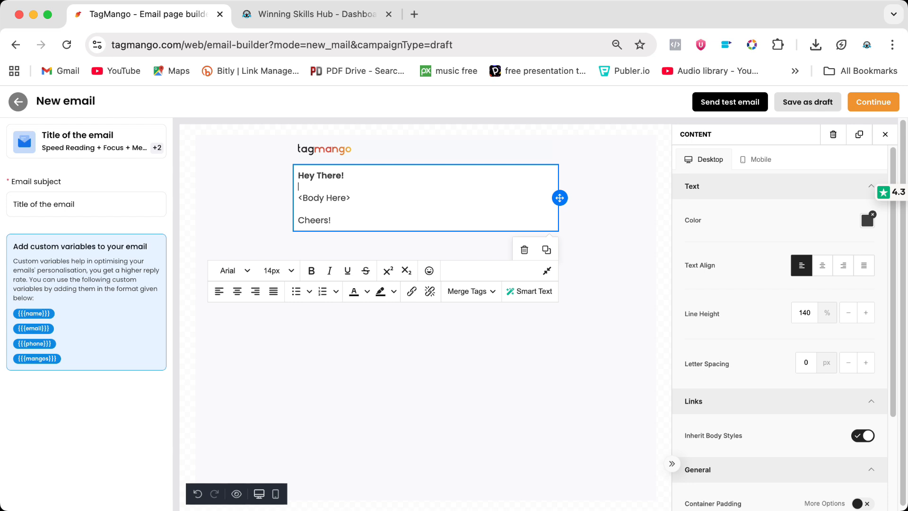
# Step: Preview the email layout in mobile and desktop views
pyautogui.click(756, 159)
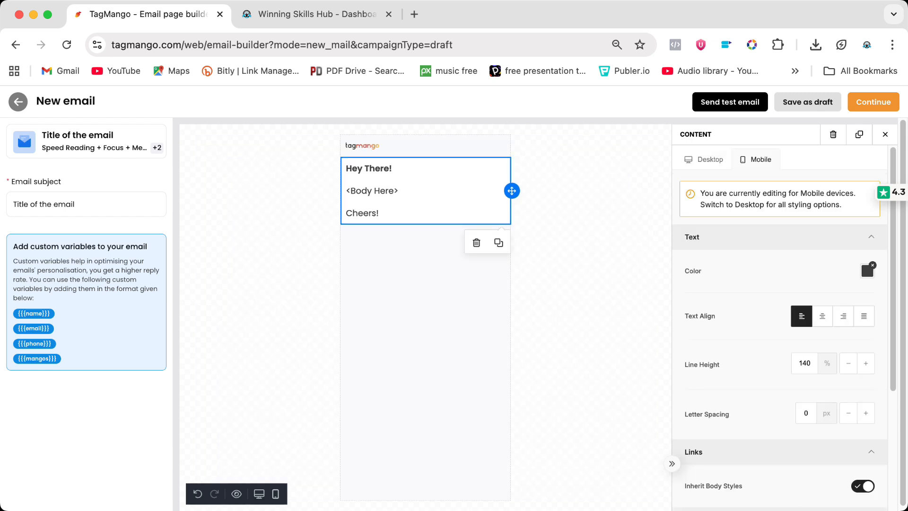
pyautogui.click(705, 159)
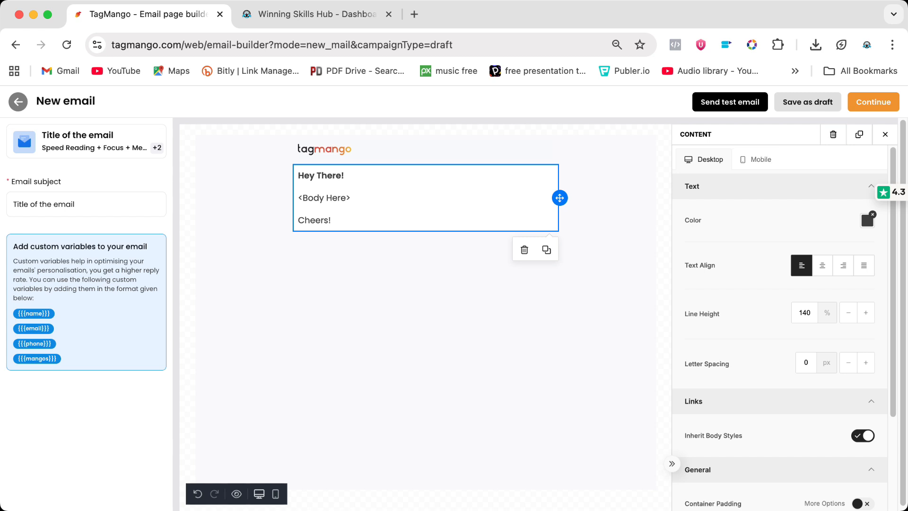
pyautogui.scroll(-3, 780, 327)
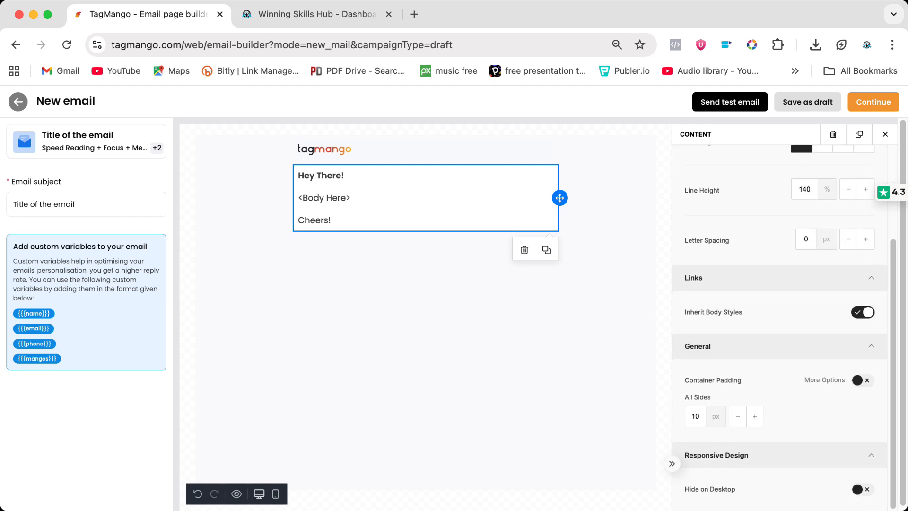
pyautogui.click(275, 494)
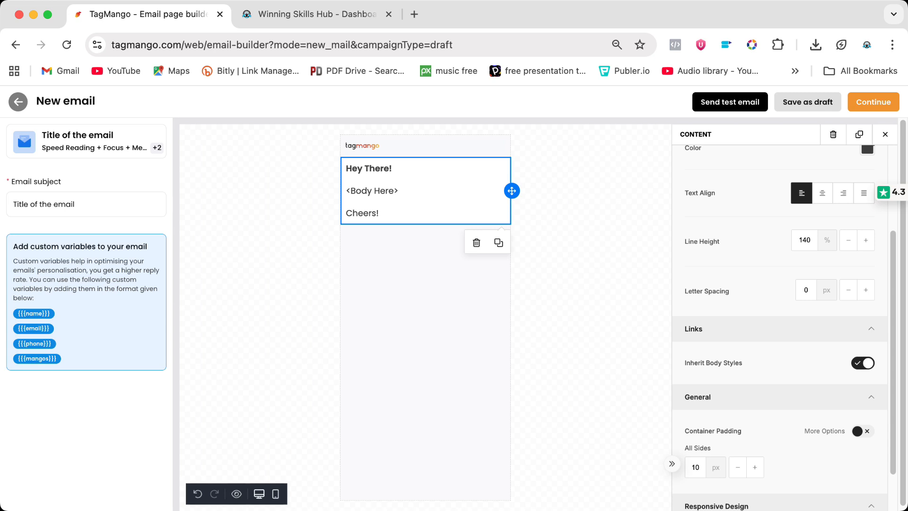
pyautogui.click(259, 493)
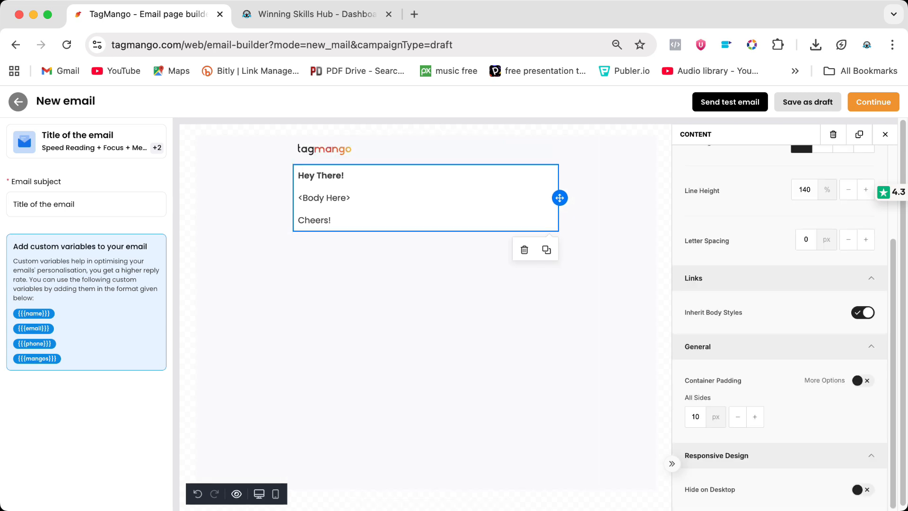
# Step: Preview the email in desktop, tablet and mobile sizes, then close the preview
pyautogui.click(237, 493)
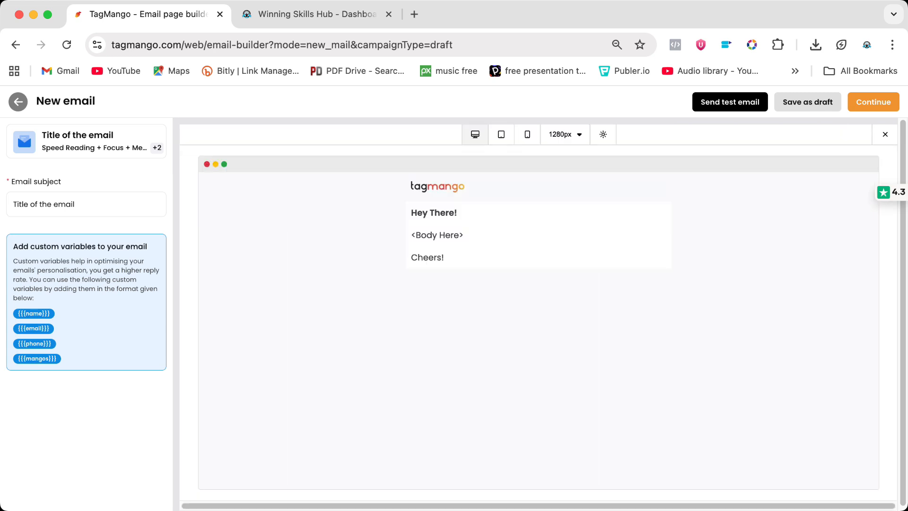
pyautogui.click(501, 134)
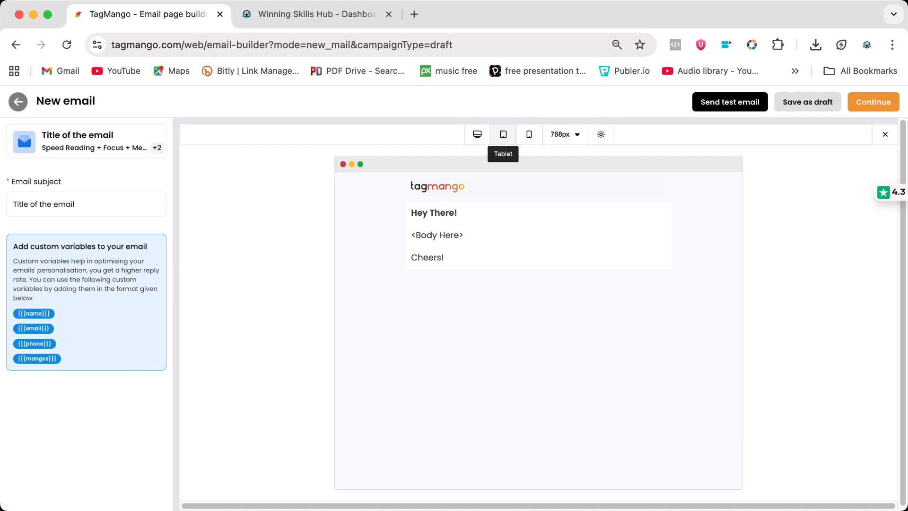
pyautogui.click(529, 134)
pyautogui.click(885, 134)
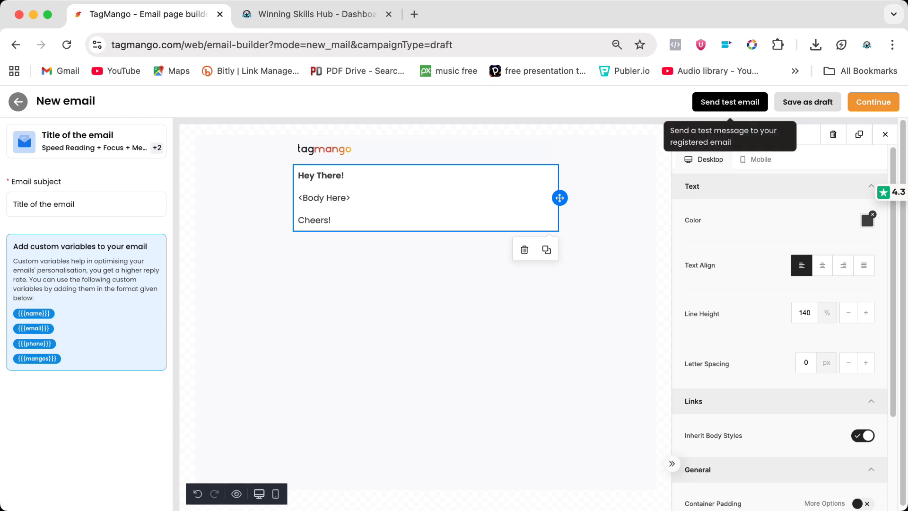
# Step: Open and dismiss the test email dialog, then save the broadcast as a draft
pyautogui.click(730, 102)
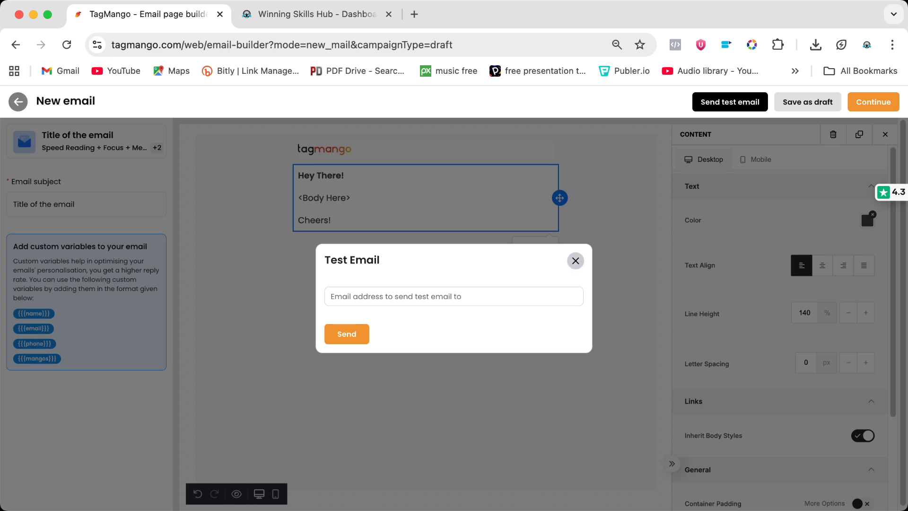
pyautogui.click(576, 261)
pyautogui.click(808, 102)
pyautogui.click(454, 330)
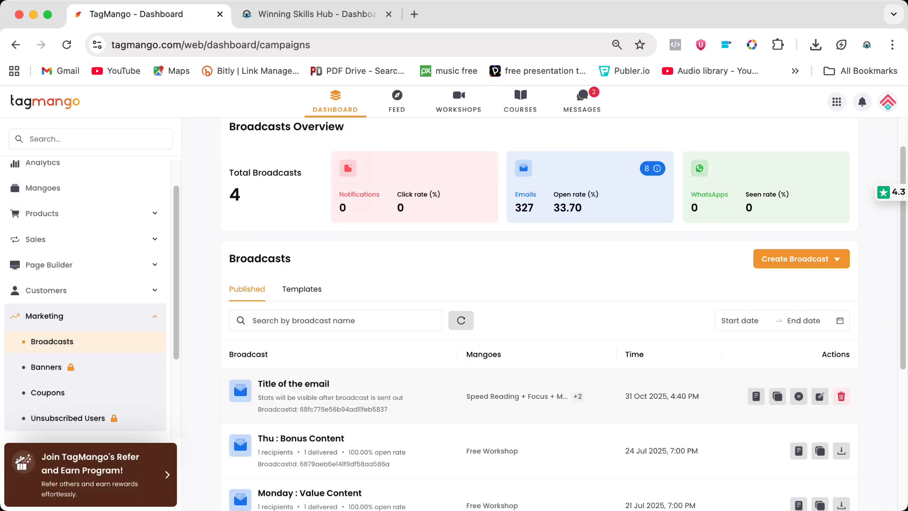
# Step: View the content preview of the scheduled Title of the email broadcast
pyautogui.moveTo(263, 384); pyautogui.dragTo(330, 384)
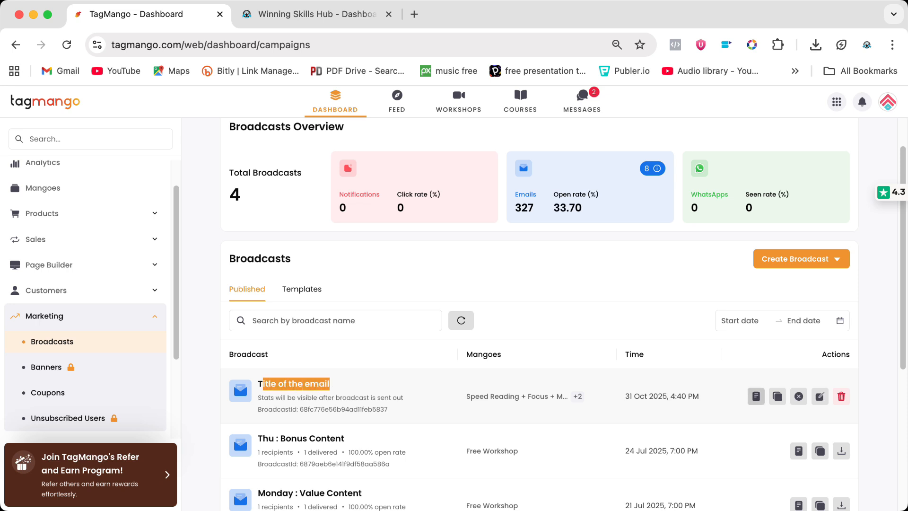
pyautogui.click(756, 396)
pyautogui.click(756, 397)
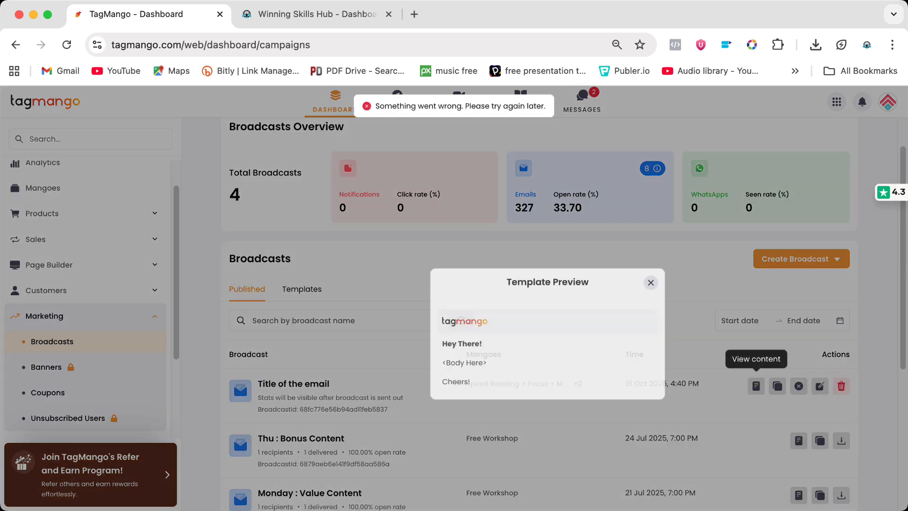
pyautogui.click(576, 237)
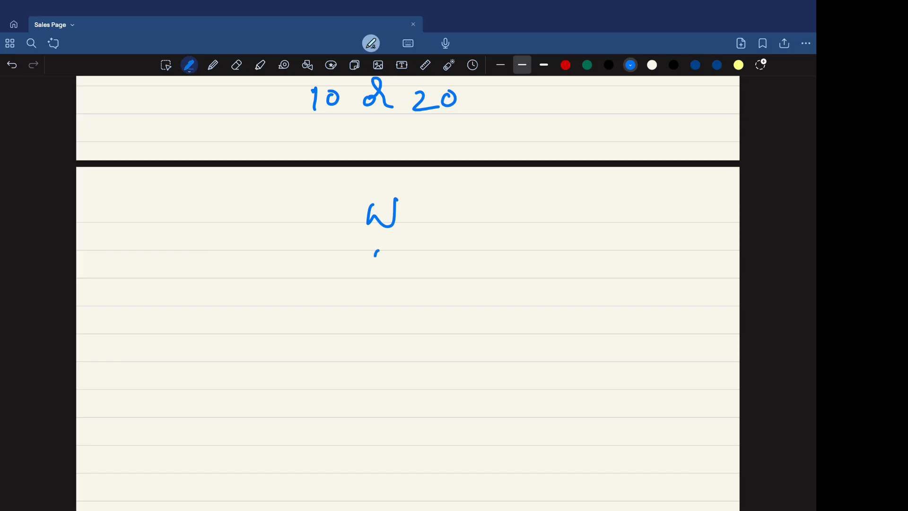
# Step: On the notes page, draw a brace grouping W, M and Y with an arrow to underlined customers
pyautogui.moveTo(374, 251)
pyautogui.mouseDown()
pyautogui.moveTo(396, 320)
pyautogui.moveTo(377, 343)
pyautogui.mouseUp()
pyautogui.moveTo(443, 191)
pyautogui.mouseDown()
pyautogui.moveTo(456, 303)
pyautogui.moveTo(435, 334)
pyautogui.mouseUp()
pyautogui.moveTo(519, 266); pyautogui.dragTo(554, 267)
pyautogui.moveTo(553, 257); pyautogui.dragTo(544, 292)
pyautogui.moveTo(602, 259); pyautogui.dragTo(613, 278)
pyautogui.moveTo(636, 239); pyautogui.dragTo(630, 249)
pyautogui.moveTo(676, 268); pyautogui.dragTo(694, 277)
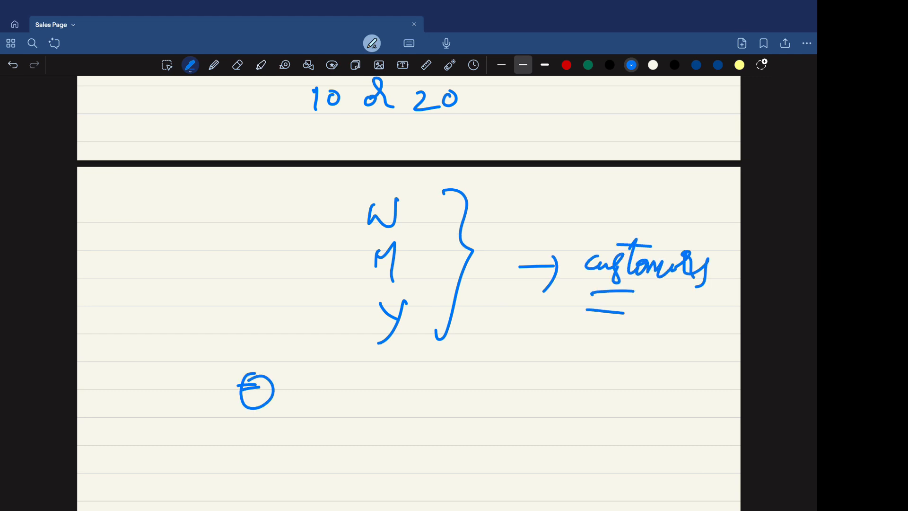
# Step: Write Default beneath the grouping on the notes page
pyautogui.moveTo(333, 376)
pyautogui.mouseDown()
pyautogui.moveTo(325, 397)
pyautogui.moveTo(347, 398)
pyautogui.moveTo(388, 359)
pyautogui.moveTo(420, 392)
pyautogui.mouseUp()
pyautogui.moveTo(429, 364); pyautogui.dragTo(425, 393)
pyautogui.moveTo(439, 359); pyautogui.dragTo(436, 396)
pyautogui.moveTo(429, 378); pyautogui.dragTo(456, 376)
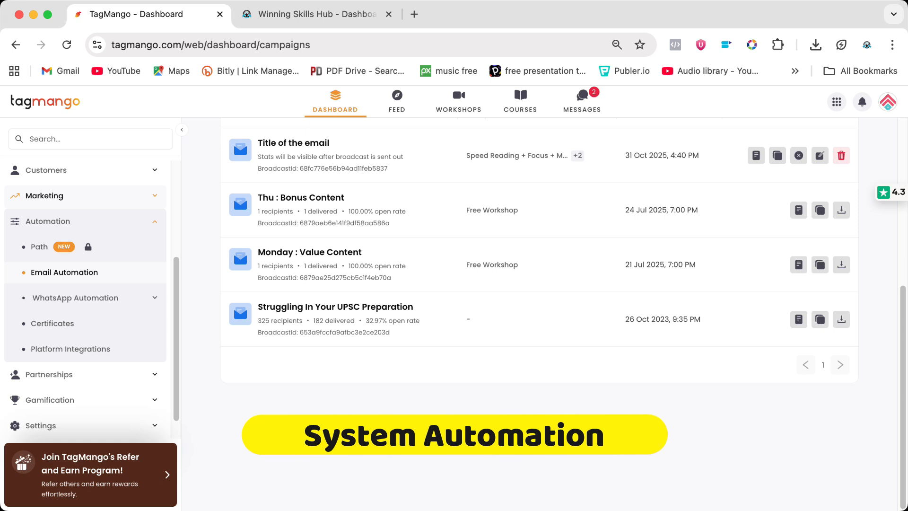
# Step: Open Email Automation and the Confirmation Email on Mango Purchase template, then return to the template list
pyautogui.click(64, 272)
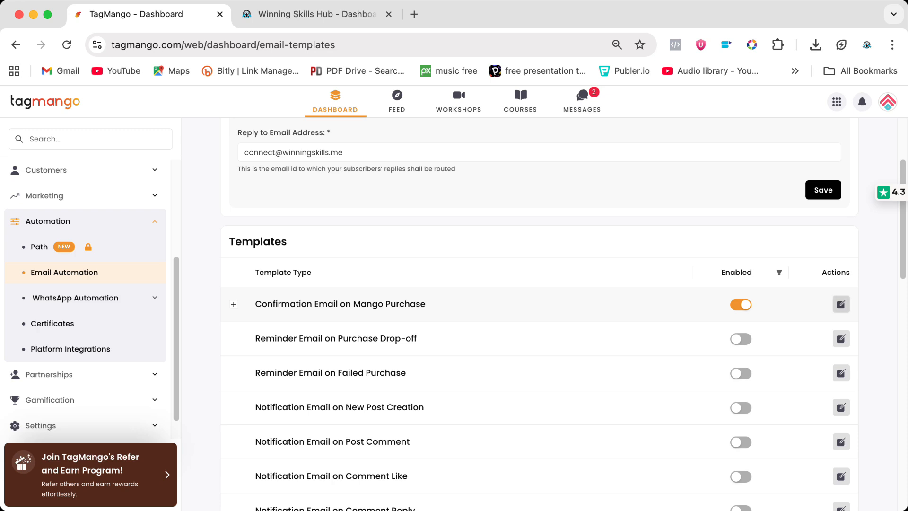
pyautogui.click(841, 304)
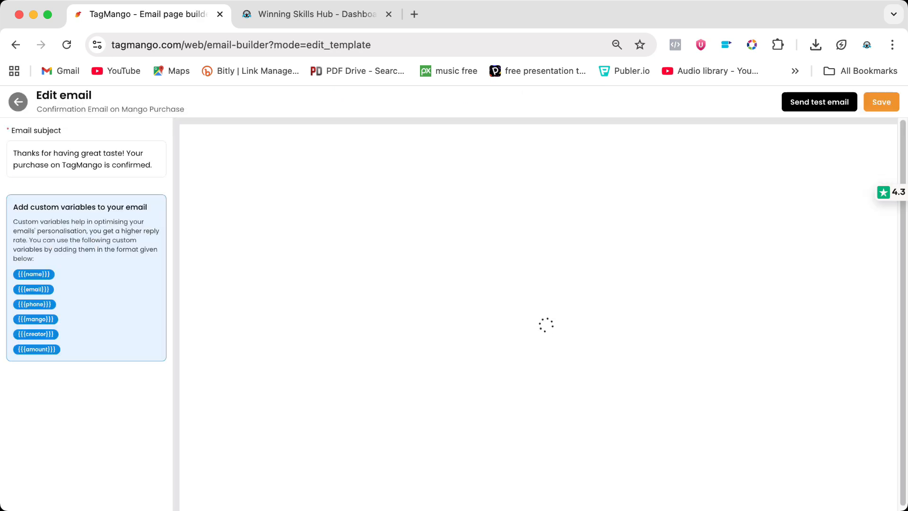
pyautogui.click(365, 486)
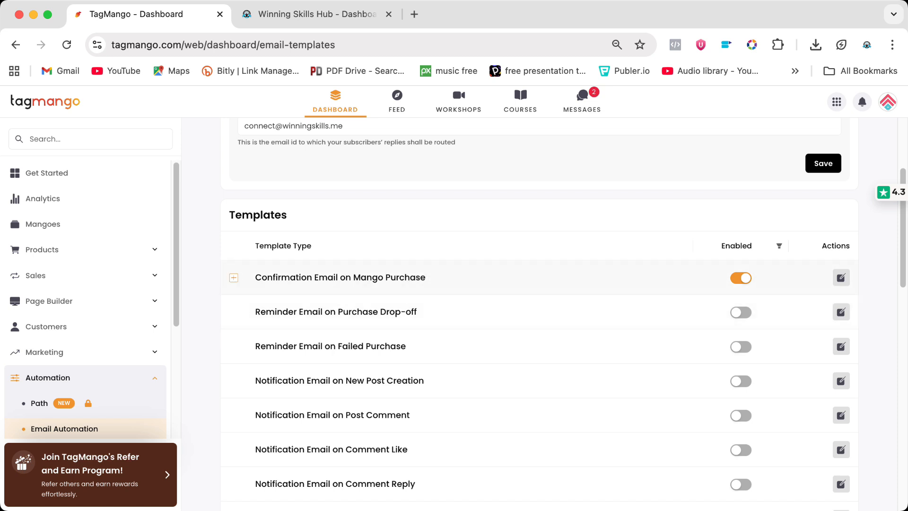
# Step: Customize the L1 Course confirmation email by adding dots on a new line in its text and saving
pyautogui.click(233, 278)
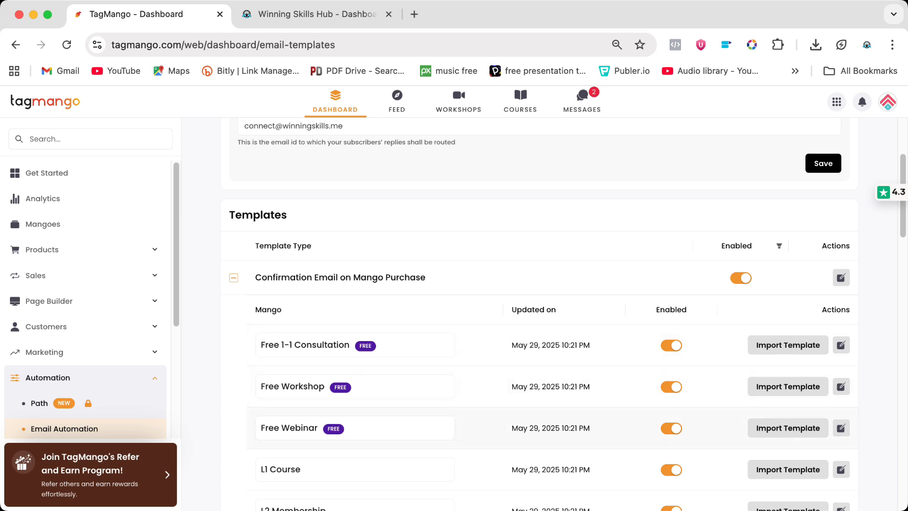
pyautogui.scroll(-2, 551, 331)
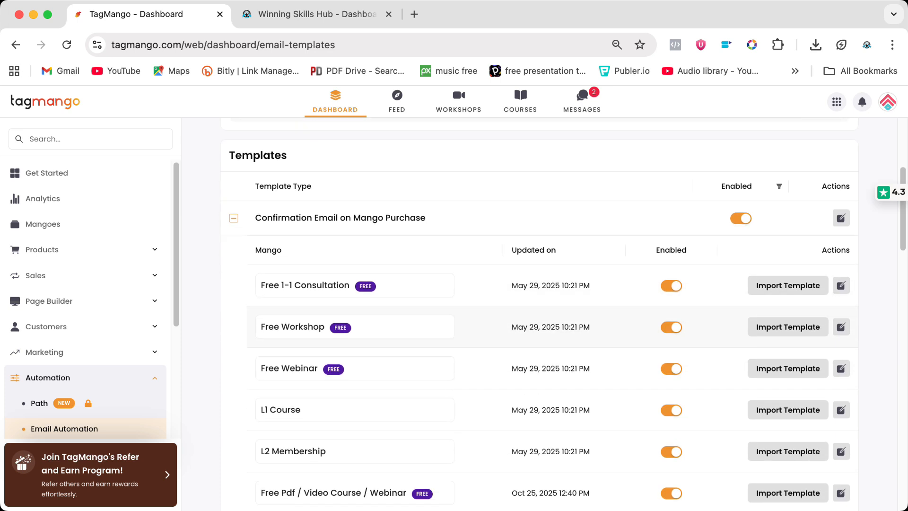
pyautogui.scroll(-2, 551, 331)
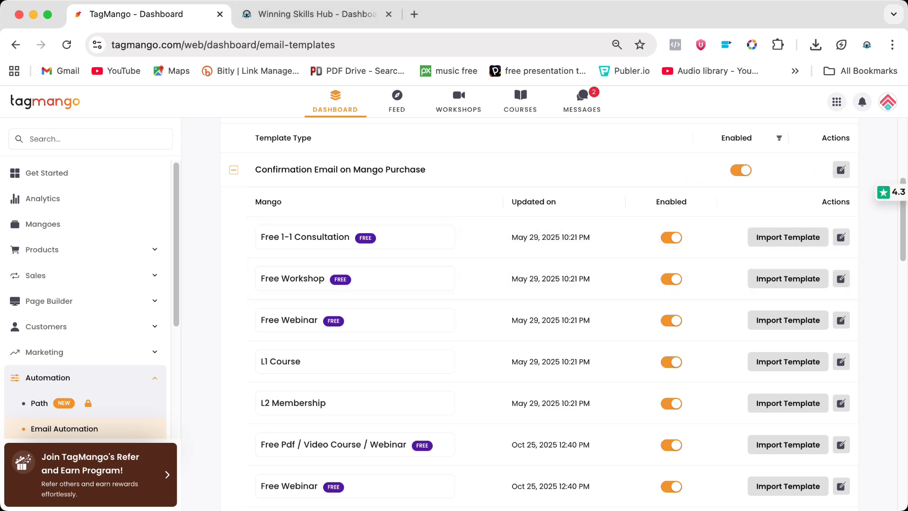
pyautogui.click(841, 361)
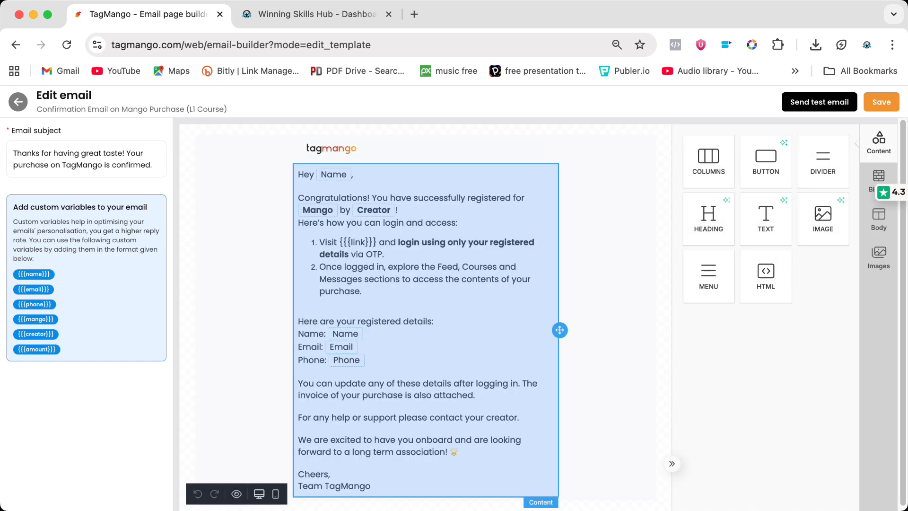
pyautogui.click(426, 327)
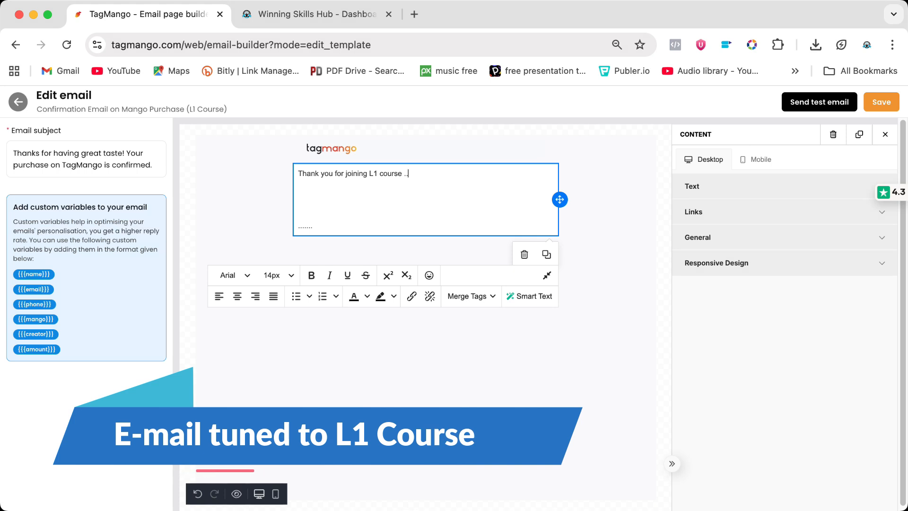
pyautogui.write('.')
pyautogui.press('Return')
pyautogui.write('....')
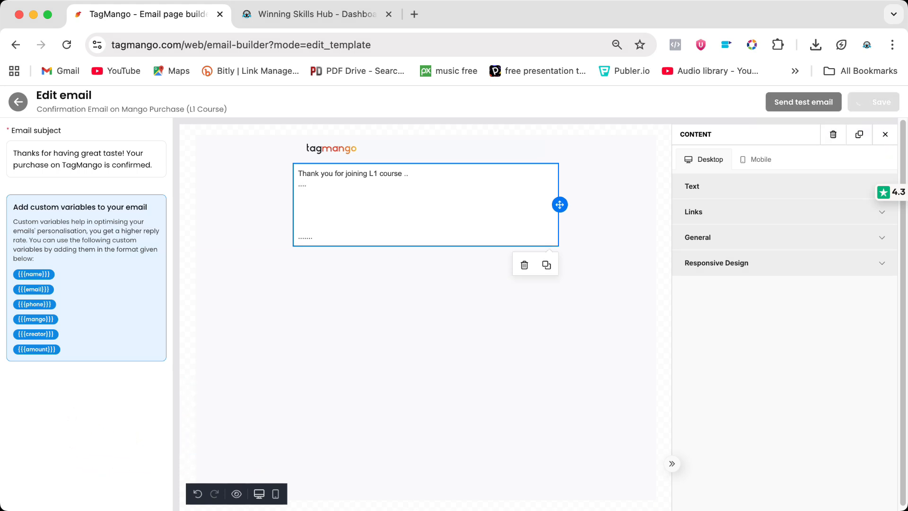
pyautogui.scroll(-6, 355, 326)
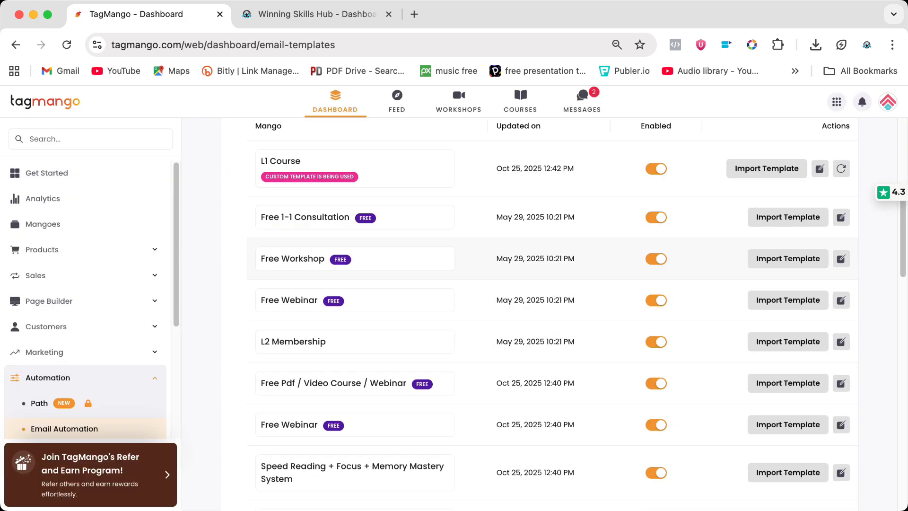
# Step: Review the per-mango confirmation templates, then collapse the Confirmation Email on Mango Purchase row
pyautogui.scroll(-3, 355, 204)
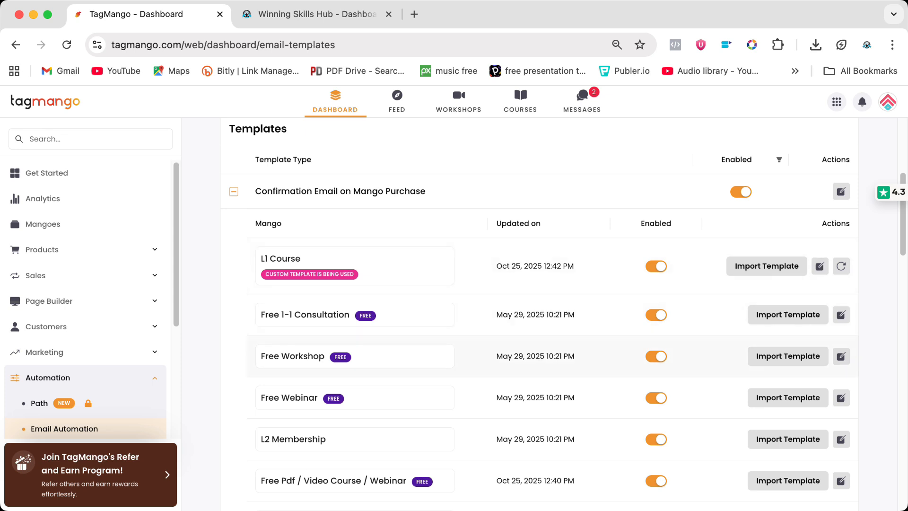
pyautogui.scroll(-1, 469, 350)
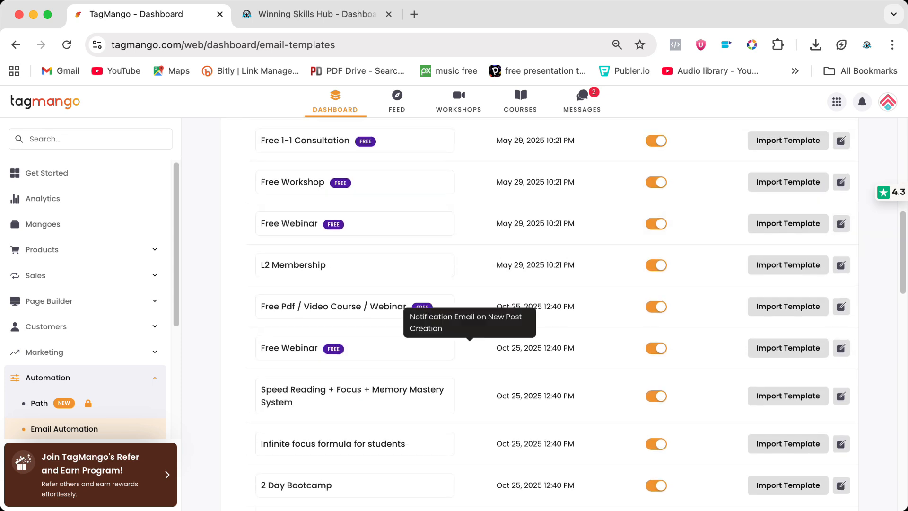
pyautogui.scroll(3, 469, 350)
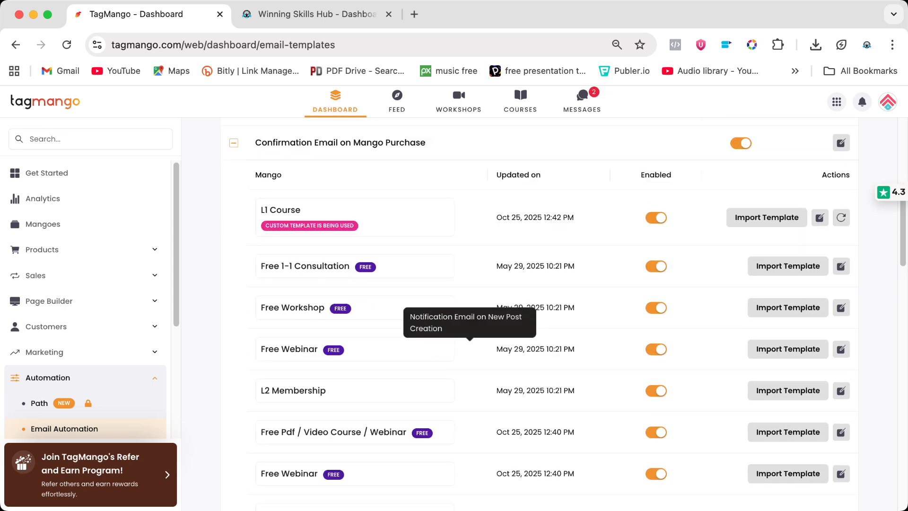
pyautogui.scroll(4, 470, 350)
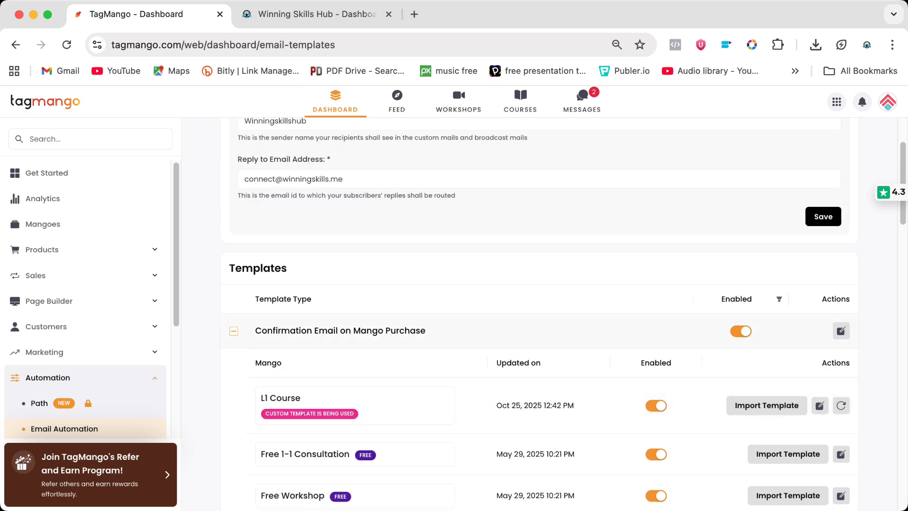
pyautogui.click(234, 331)
# Step: Examine the workshop reminder and post-workshop email template names
pyautogui.scroll(-2, 568, 314)
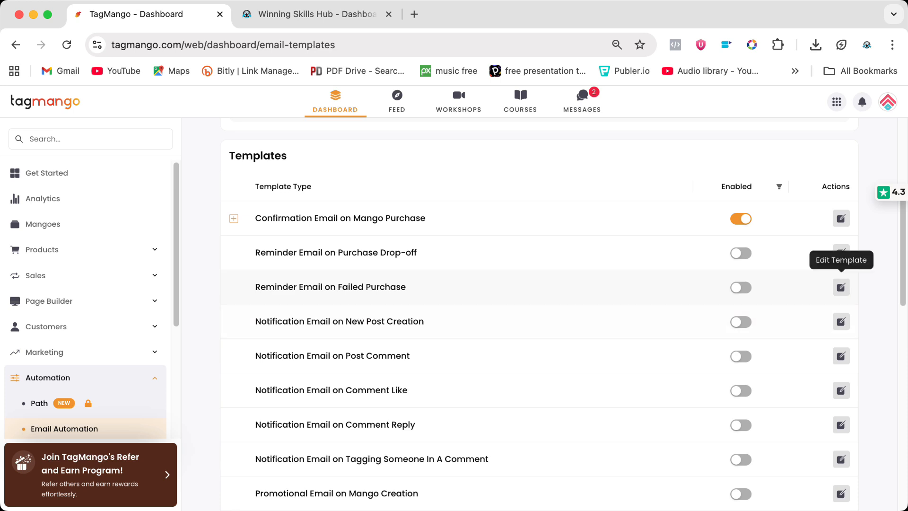
pyautogui.scroll(-6, 466, 356)
pyautogui.scroll(-1, 466, 356)
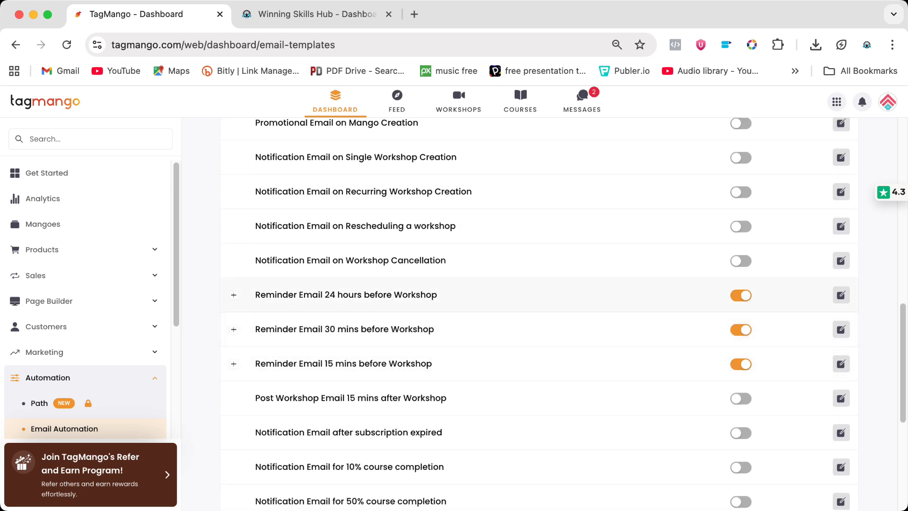
pyautogui.moveTo(325, 295); pyautogui.dragTo(354, 295)
pyautogui.moveTo(325, 329); pyautogui.dragTo(435, 329)
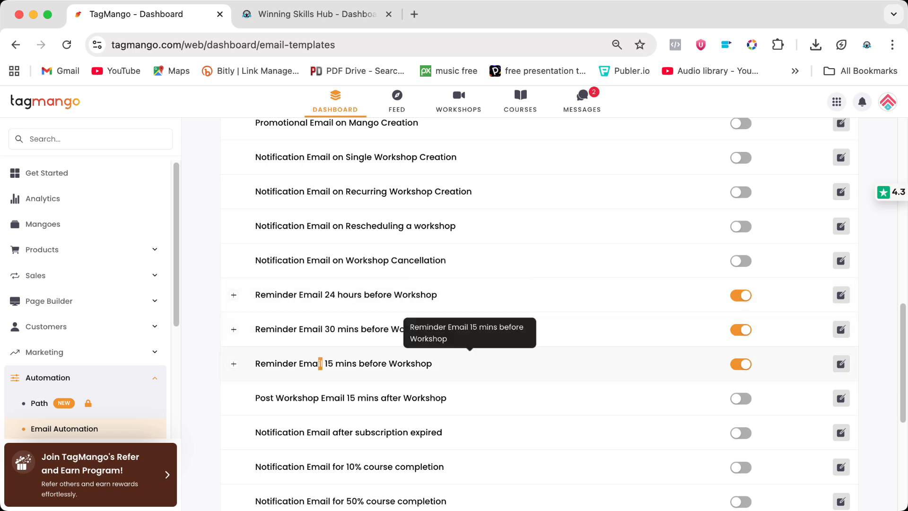
pyautogui.moveTo(324, 363); pyautogui.dragTo(359, 364)
pyautogui.moveTo(325, 398); pyautogui.dragTo(381, 397)
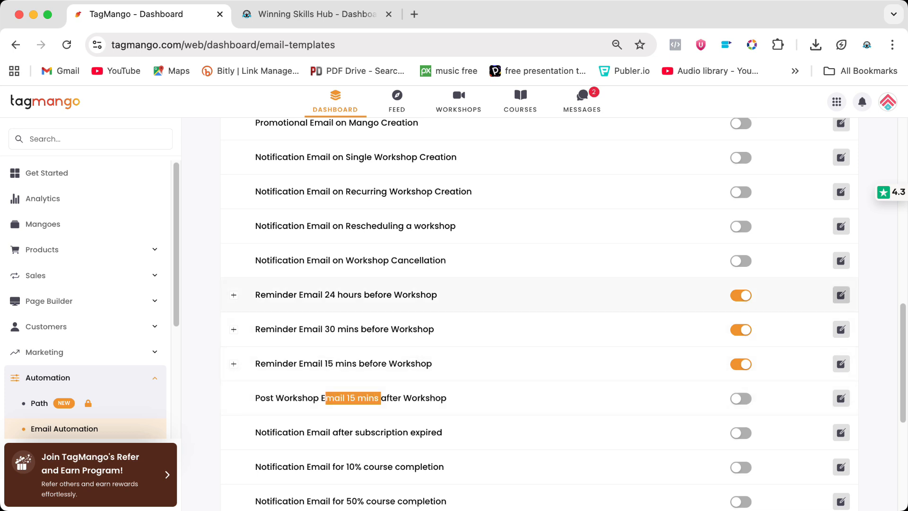
# Step: Open the Reminder Email 24 hours before Workshop template, select its body text, and save it
pyautogui.click(841, 294)
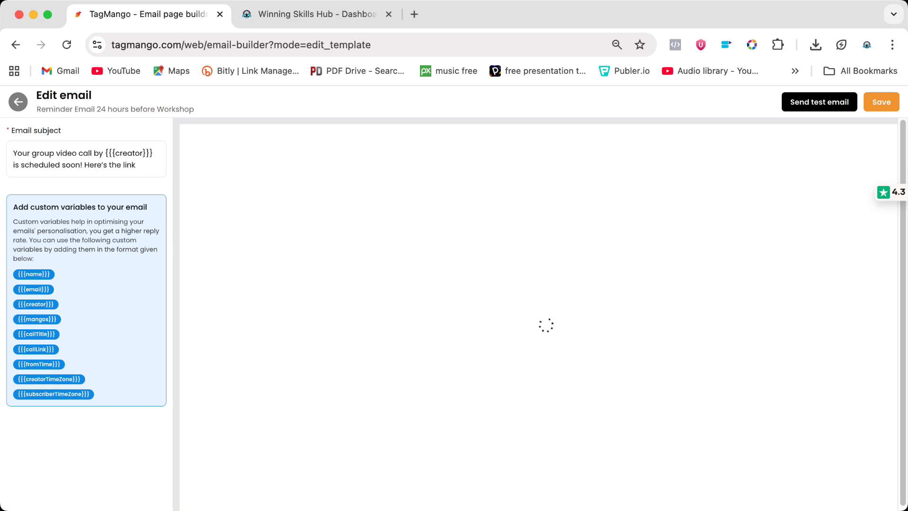
pyautogui.click(374, 335)
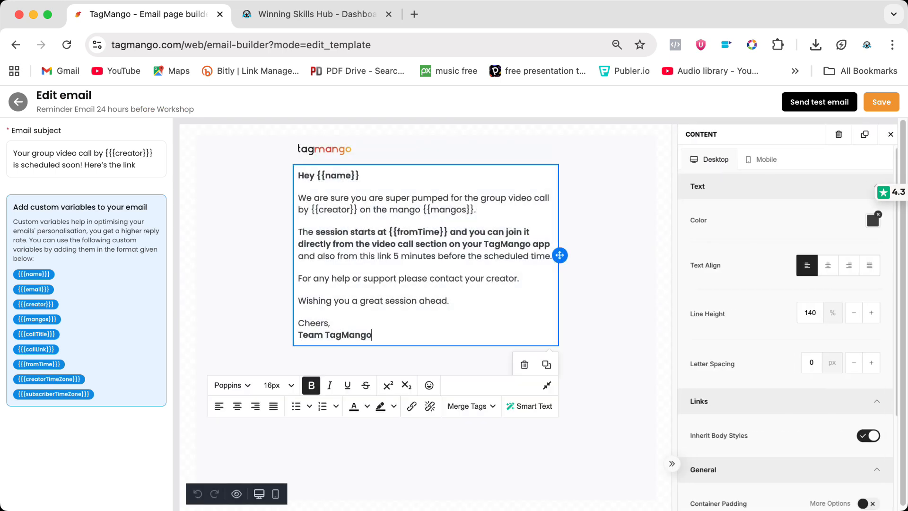
pyautogui.press('super+a')
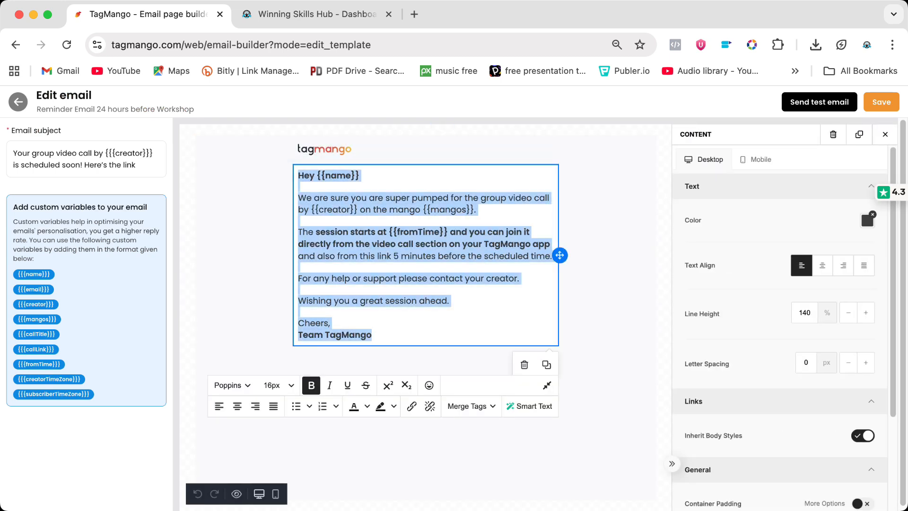
pyautogui.click(882, 102)
# Step: Scroll through the remaining email automation templates
pyautogui.scroll(-8, 469, 386)
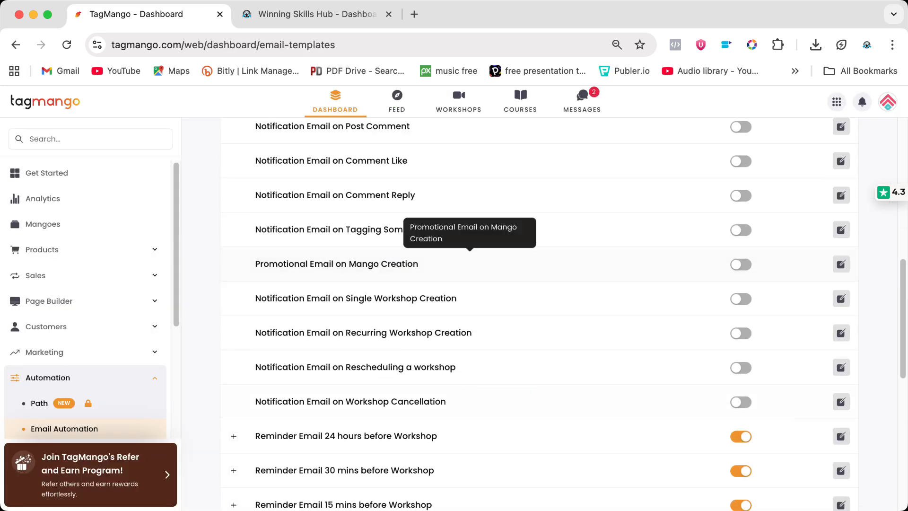
pyautogui.scroll(-3, 470, 350)
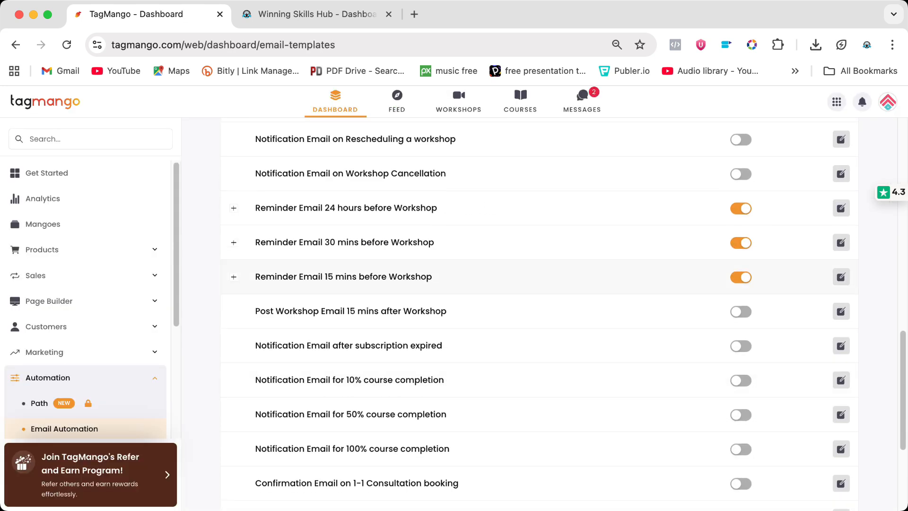
pyautogui.scroll(-3, 470, 350)
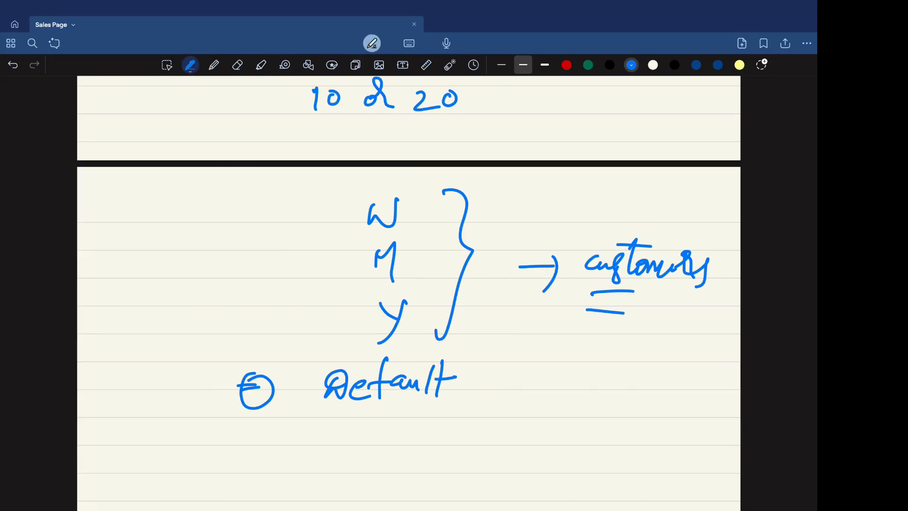
# Step: On the notes page, add a circled M and a brace pointing to underlined TM free
pyautogui.moveTo(288, 452)
pyautogui.mouseDown()
pyautogui.moveTo(296, 434)
pyautogui.moveTo(303, 453)
pyautogui.mouseUp()
pyautogui.moveTo(305, 422)
pyautogui.mouseDown()
pyautogui.moveTo(322, 438)
pyautogui.moveTo(294, 422)
pyautogui.mouseUp()
pyautogui.moveTo(337, 447)
pyautogui.mouseDown()
pyautogui.moveTo(355, 424)
pyautogui.moveTo(370, 427)
pyautogui.mouseUp()
pyautogui.moveTo(479, 339)
pyautogui.mouseDown()
pyautogui.moveTo(499, 411)
pyautogui.moveTo(456, 452)
pyautogui.mouseUp()
pyautogui.moveTo(557, 392)
pyautogui.mouseDown()
pyautogui.moveTo(575, 390)
pyautogui.moveTo(561, 413)
pyautogui.moveTo(578, 405)
pyautogui.moveTo(587, 425)
pyautogui.mouseUp()
pyautogui.moveTo(642, 394); pyautogui.dragTo(626, 428)
pyautogui.moveTo(617, 414); pyautogui.dragTo(630, 411)
pyautogui.moveTo(632, 411); pyautogui.dragTo(701, 436)
pyautogui.moveTo(541, 434); pyautogui.dragTo(655, 447)
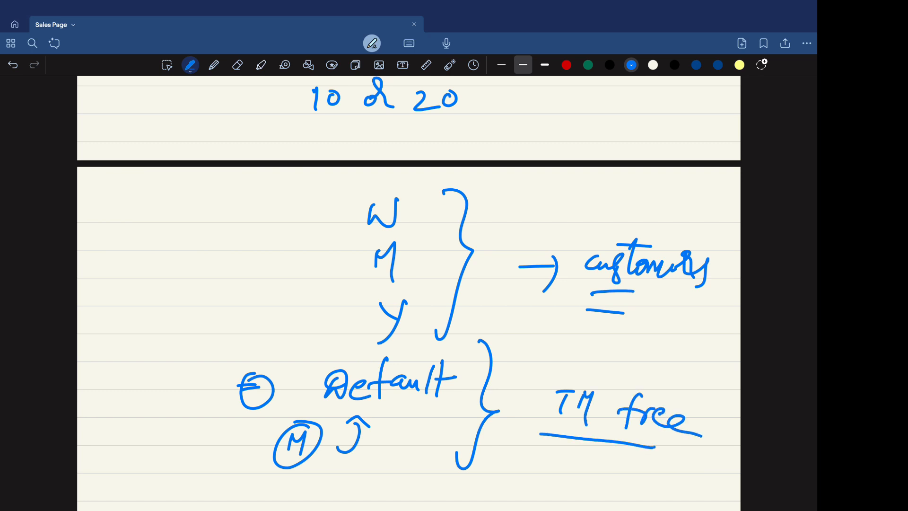